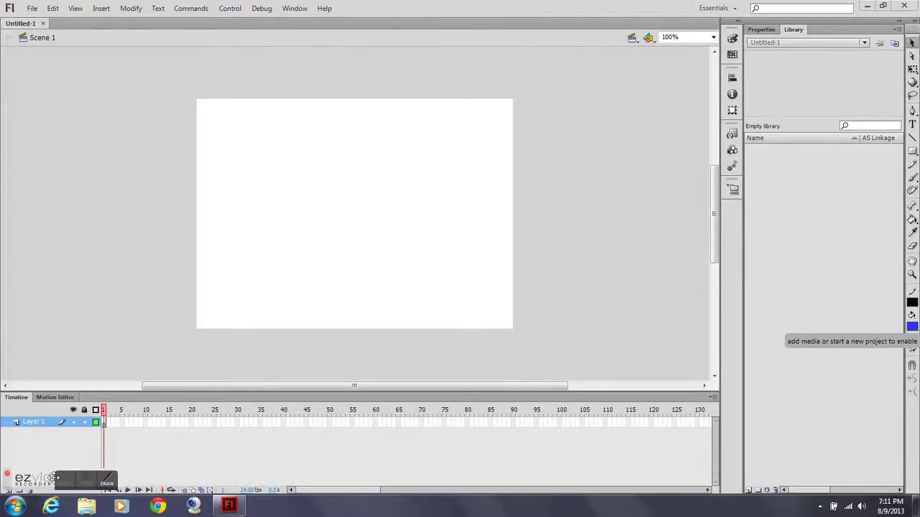
# - Open the Import to Stage dialog on the 7 - Trace Bitmap folder
pyautogui.moveTo(79, 480); pyautogui.dragTo(804, 457)
pyautogui.click(33, 9)
pyautogui.moveTo(68, 184)
pyautogui.click(212, 182)
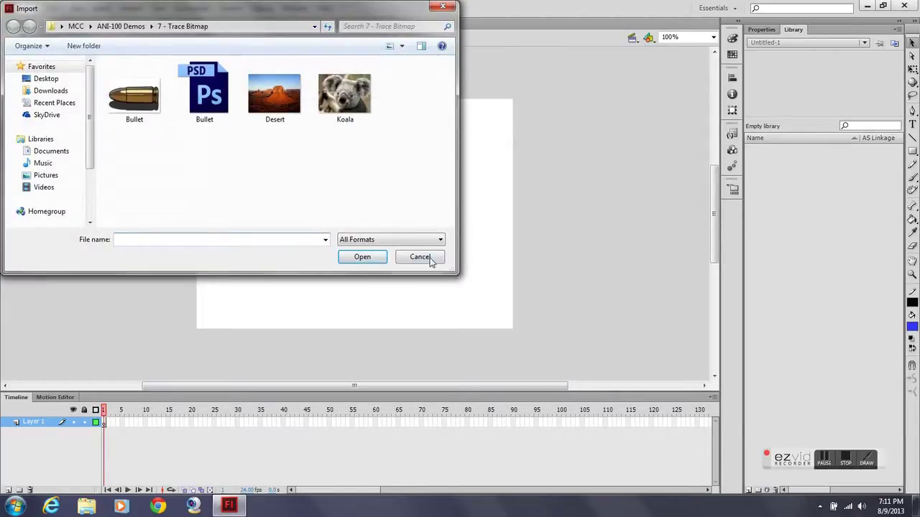
# - Cancel the stage import and choose Import to Library instead
pyautogui.click(431, 262)
pyautogui.click(33, 8)
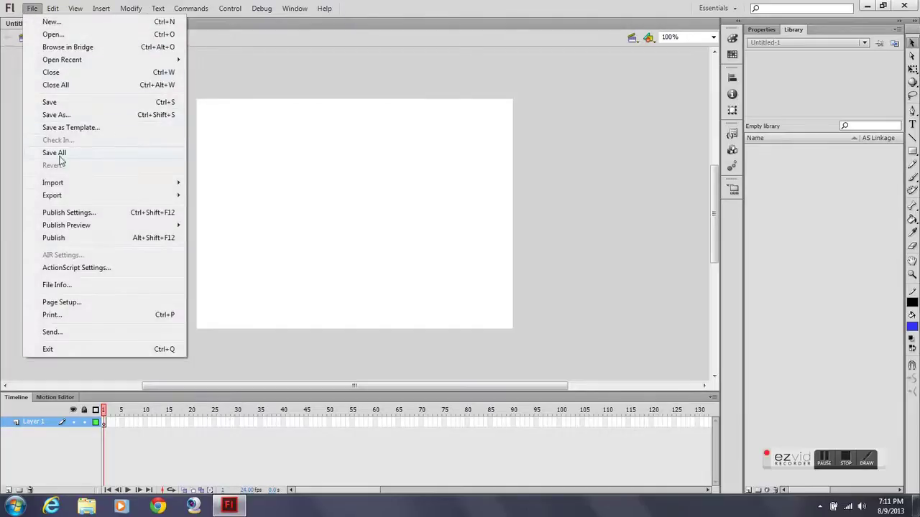
pyautogui.moveTo(74, 185)
pyautogui.click(235, 197)
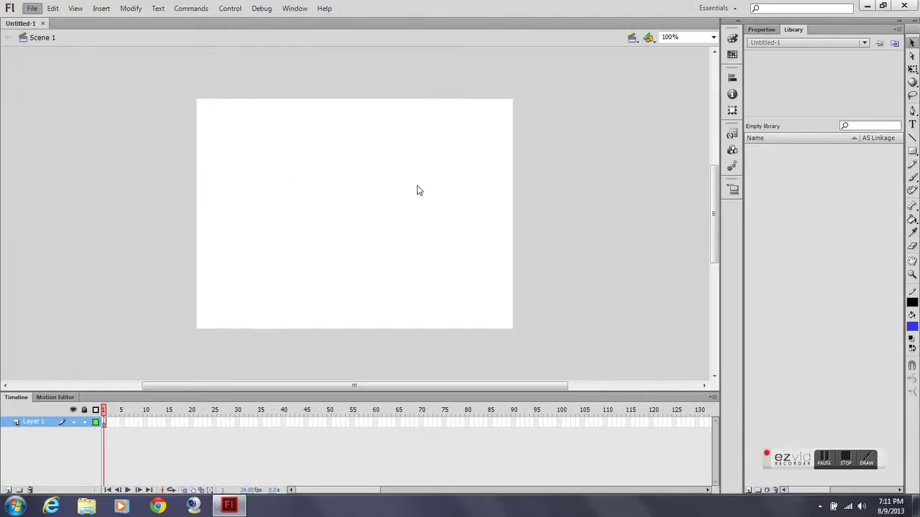
# - Import Bullet, Desert and Koala JPGs into the library and drag Bullet.jpg onto the stage
pyautogui.click(134, 93)
pyautogui.keyDown('ctrl'); pyautogui.click(277, 95); pyautogui.keyUp('ctrl')
pyautogui.keyDown('ctrl'); pyautogui.click(345, 93); pyautogui.keyUp('ctrl')
pyautogui.click(362, 257)
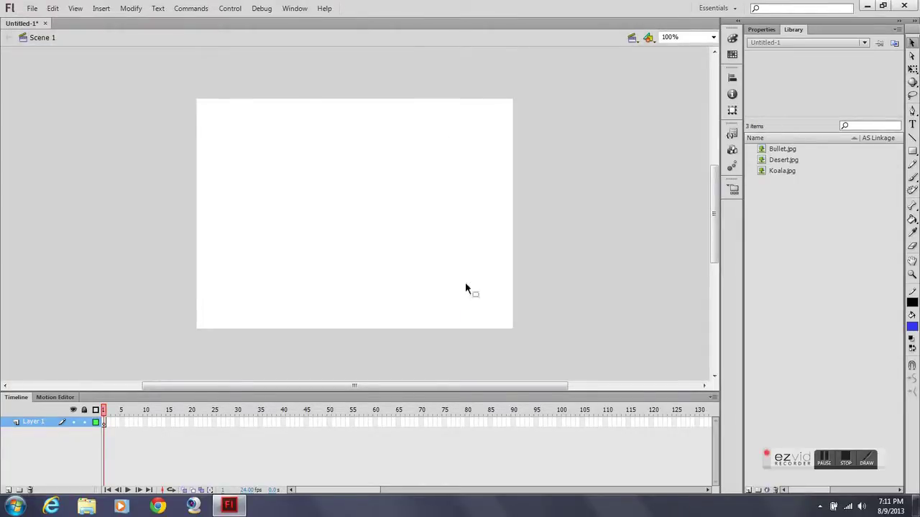
pyautogui.click(781, 150)
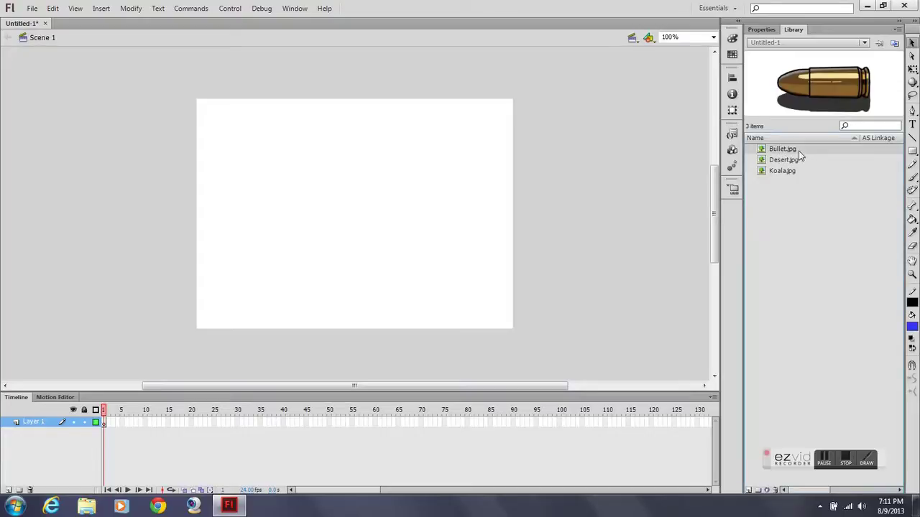
pyautogui.moveTo(803, 154); pyautogui.dragTo(355, 210)
# - Rename Layer 1 to Bullet
pyautogui.click(574, 221)
pyautogui.doubleClick(33, 422)
pyautogui.write('Bullet')
pyautogui.press('Return')
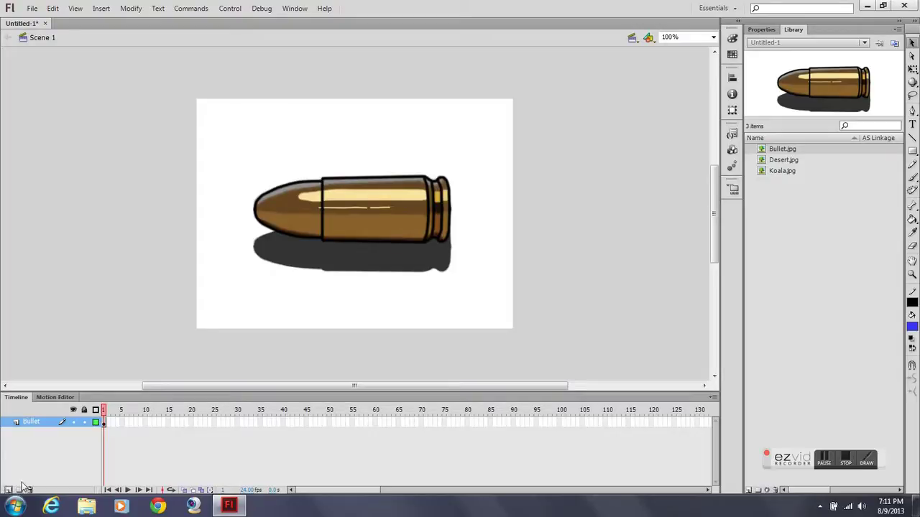
# - Add a new layer below Bullet and name it BKG Color
pyautogui.click(21, 486)
pyautogui.moveTo(38, 426); pyautogui.dragTo(40, 447)
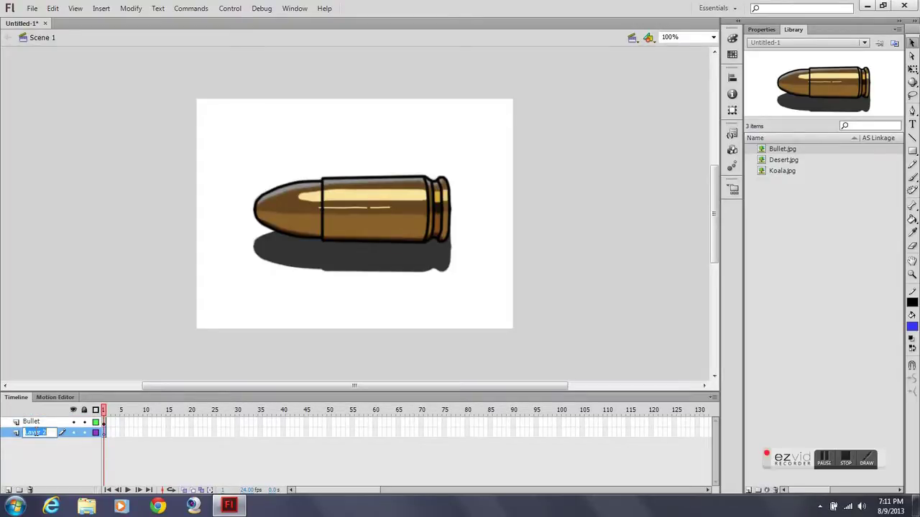
pyautogui.write('BKG Color')
pyautogui.press('Return')
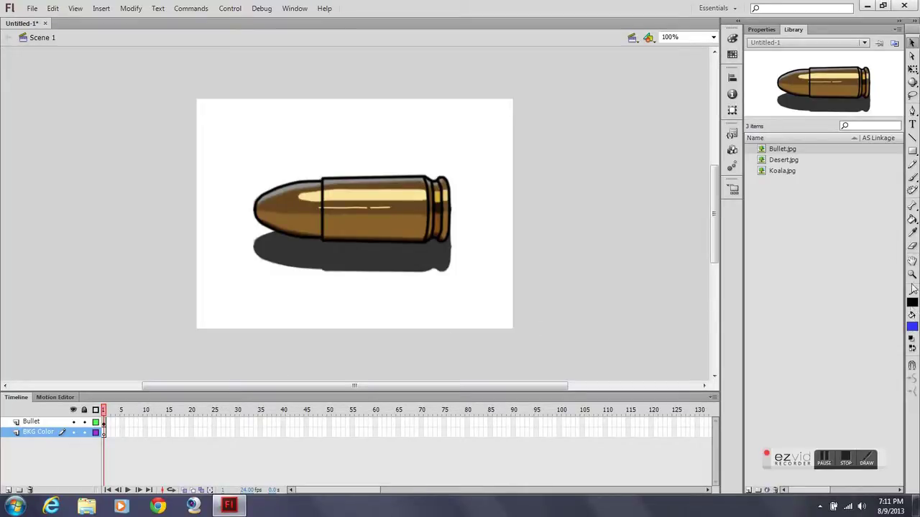
# - Draw a green rectangle covering the whole stage and nudge the bullet image slightly
pyautogui.click(912, 152)
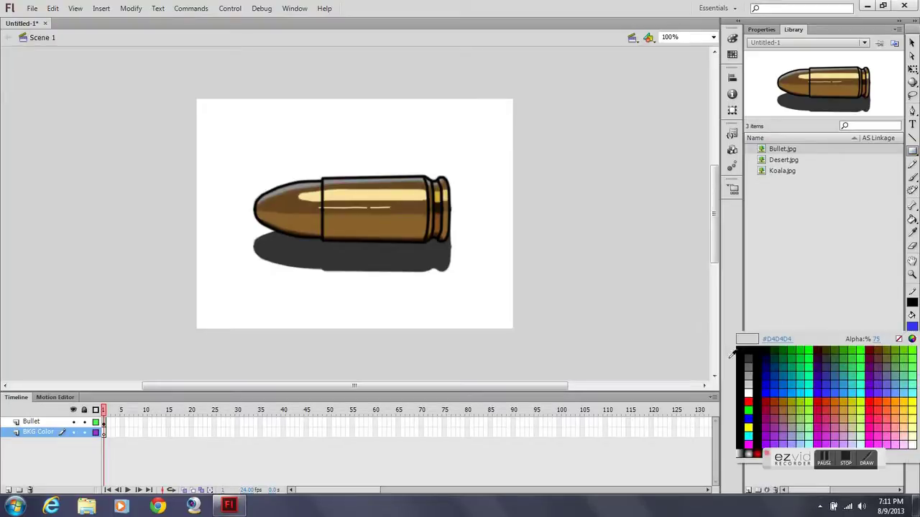
pyautogui.click(750, 410)
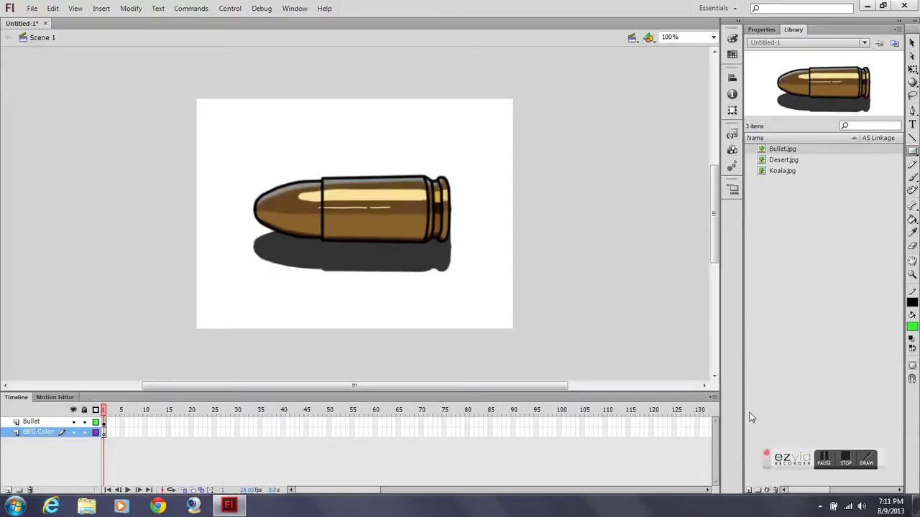
pyautogui.moveTo(190, 94); pyautogui.dragTo(522, 334)
pyautogui.click(912, 44)
pyautogui.click(408, 192)
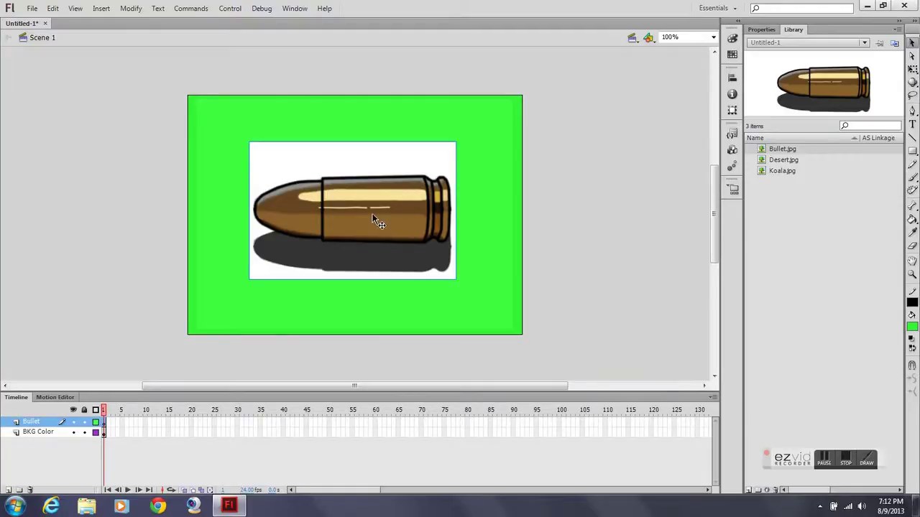
pyautogui.moveTo(376, 224)
pyautogui.mouseDown()
pyautogui.moveTo(372, 212)
pyautogui.moveTo(376, 225)
pyautogui.mouseUp()
# - Try erasing the white box around the bullet image with the Eraser
pyautogui.click(911, 245)
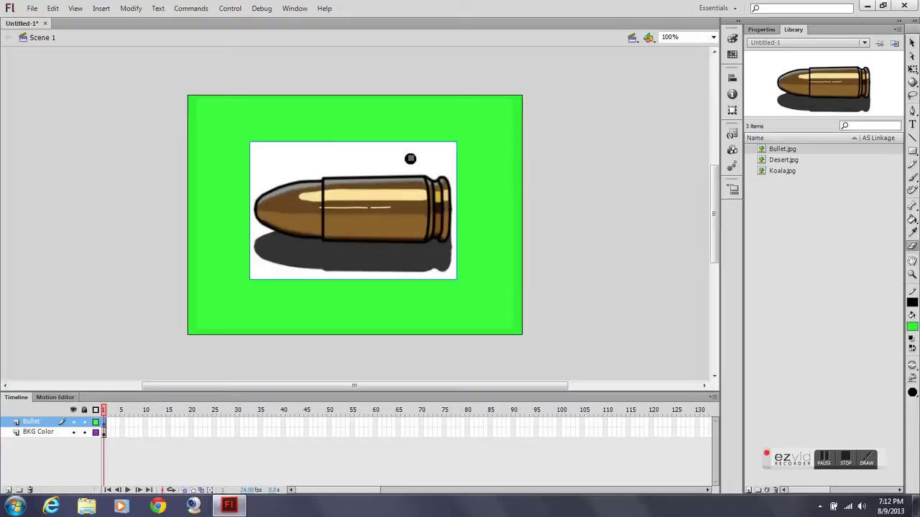
pyautogui.moveTo(440, 158)
pyautogui.mouseDown()
pyautogui.moveTo(465, 158)
pyautogui.moveTo(404, 145)
pyautogui.moveTo(386, 152)
pyautogui.moveTo(460, 161)
pyautogui.mouseUp()
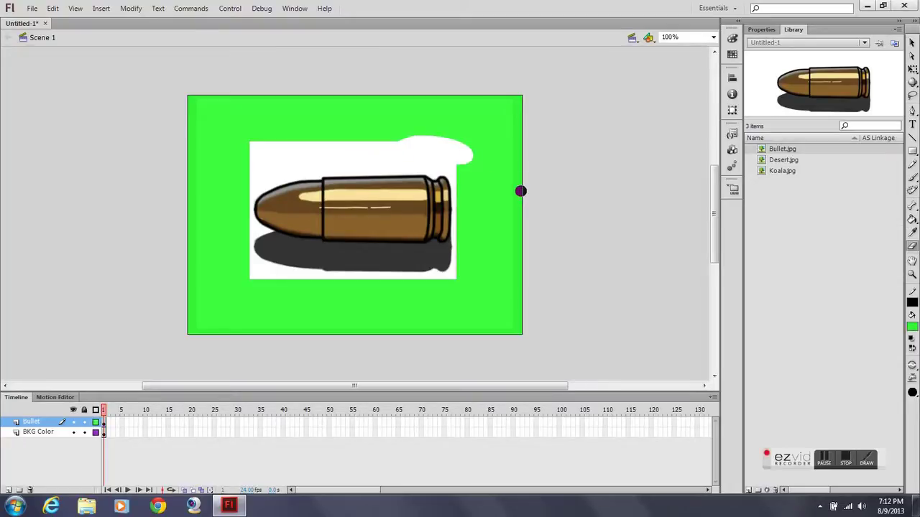
pyautogui.hotkey('ctrl', 'z')
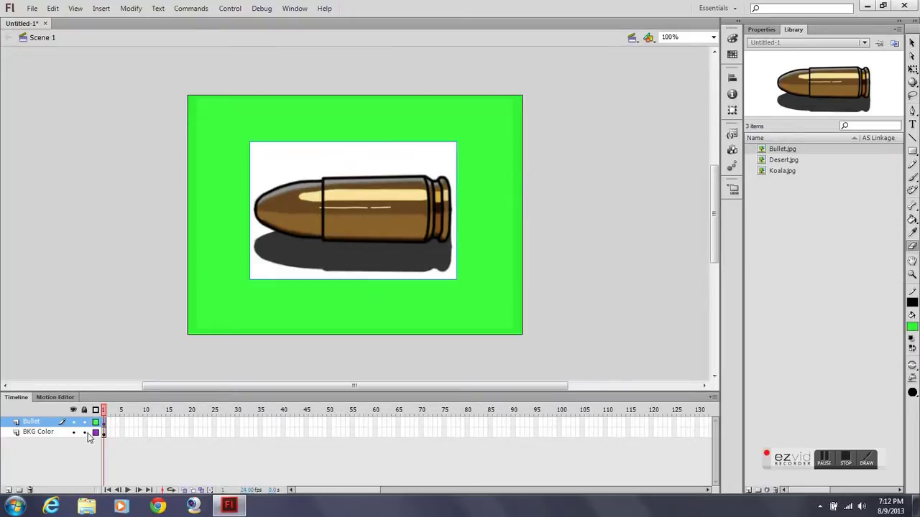
pyautogui.click(245, 190)
pyautogui.moveTo(401, 146); pyautogui.dragTo(468, 146)
pyautogui.moveTo(250, 150); pyautogui.dragTo(279, 144)
pyautogui.moveTo(237, 176)
pyautogui.mouseDown()
pyautogui.moveTo(349, 136)
pyautogui.moveTo(343, 160)
pyautogui.moveTo(259, 158)
pyautogui.mouseUp()
pyautogui.moveTo(334, 161); pyautogui.dragTo(367, 259)
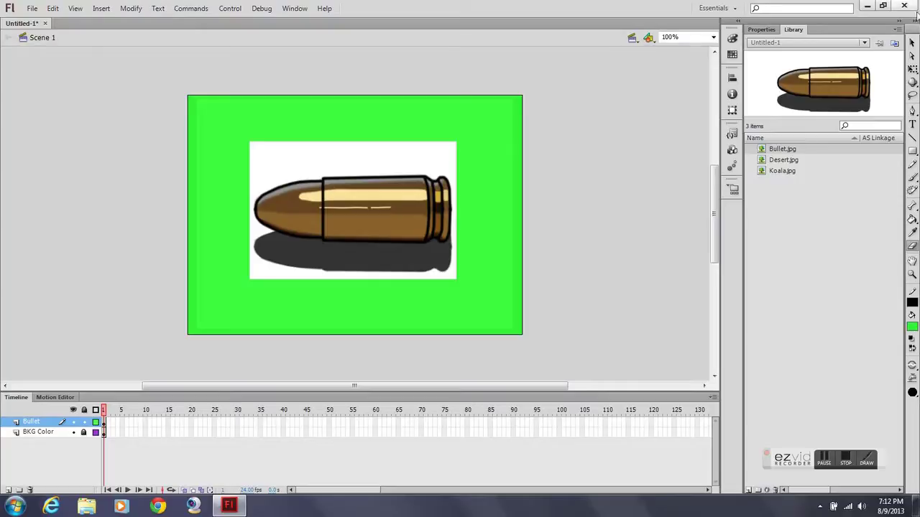
pyautogui.click(911, 43)
pyautogui.click(403, 193)
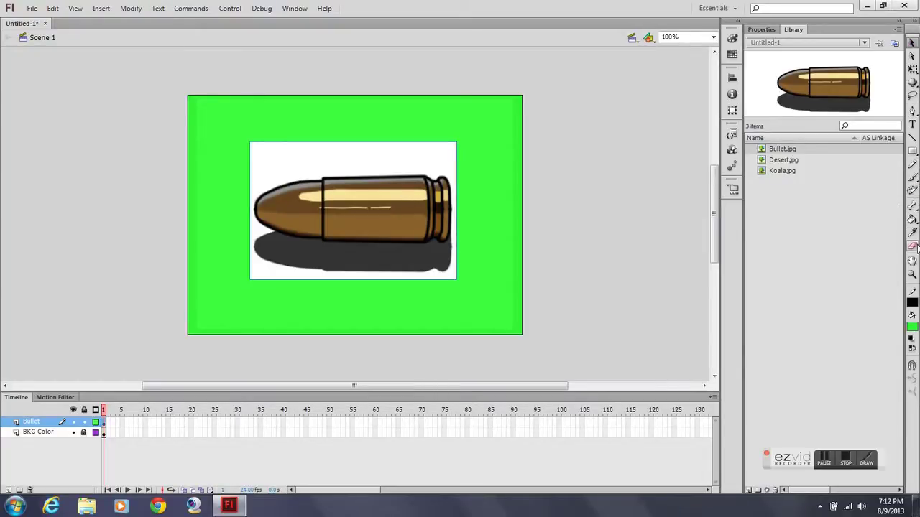
pyautogui.click(911, 247)
pyautogui.moveTo(248, 156)
pyautogui.mouseDown()
pyautogui.moveTo(266, 148)
pyautogui.moveTo(248, 141)
pyautogui.mouseUp()
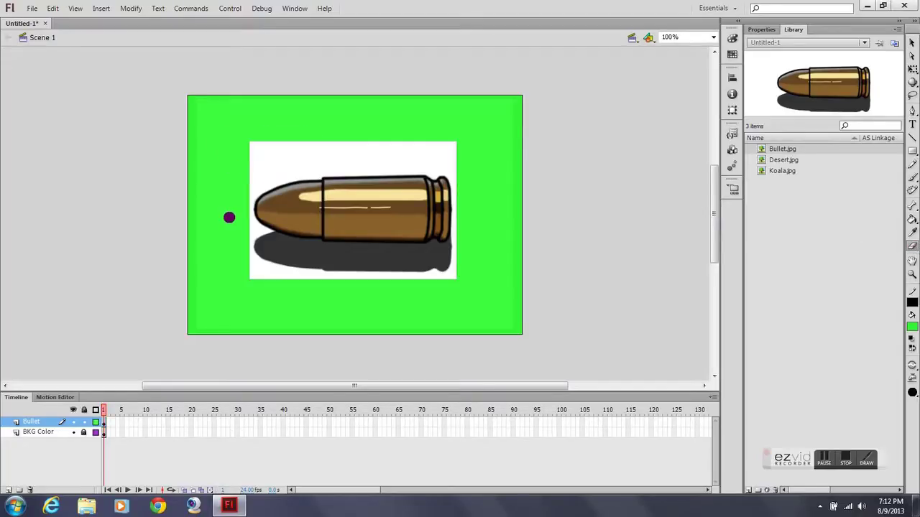
# - Break the bullet bitmap apart into editable shapes with Modify > Break Apart
pyautogui.click(912, 43)
pyautogui.click(378, 178)
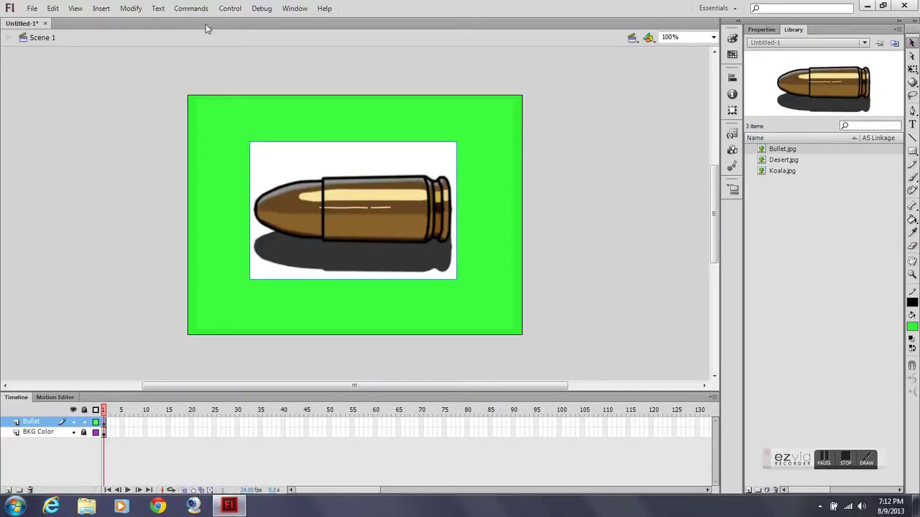
pyautogui.click(120, 9)
pyautogui.click(143, 64)
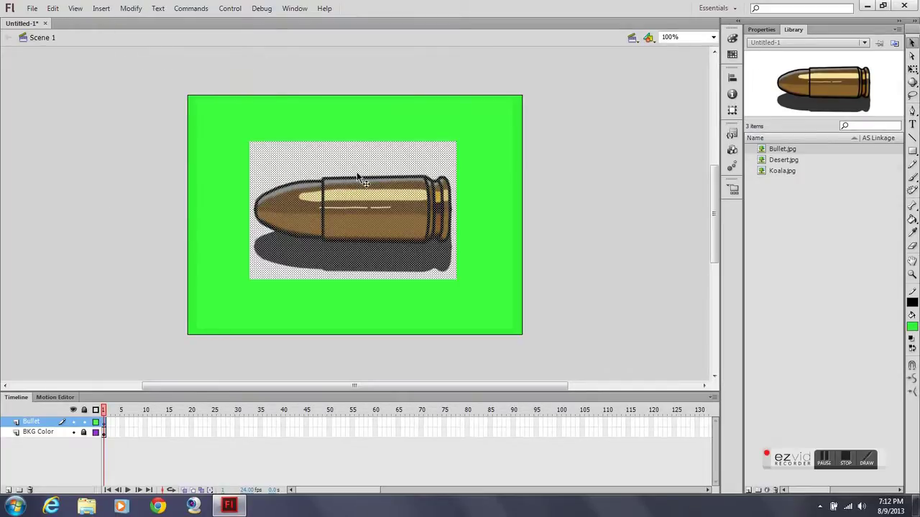
pyautogui.click(607, 149)
pyautogui.click(419, 162)
pyautogui.click(577, 197)
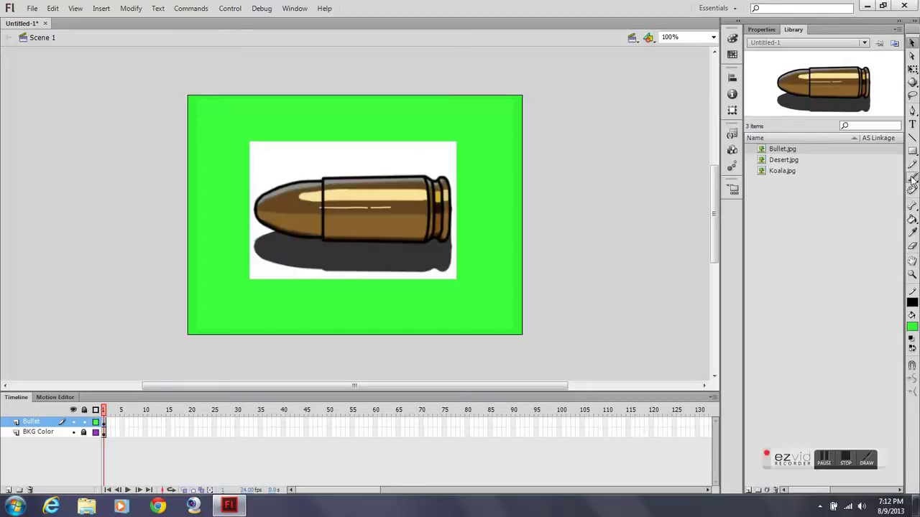
# - Lasso and delete the white above the bullet, then erase leftover white along its right and top
pyautogui.click(912, 94)
pyautogui.moveTo(259, 191)
pyautogui.mouseDown()
pyautogui.moveTo(316, 166)
pyautogui.moveTo(454, 153)
pyautogui.moveTo(442, 134)
pyautogui.moveTo(342, 124)
pyautogui.moveTo(257, 137)
pyautogui.moveTo(221, 171)
pyautogui.moveTo(228, 193)
pyautogui.moveTo(258, 199)
pyautogui.mouseUp()
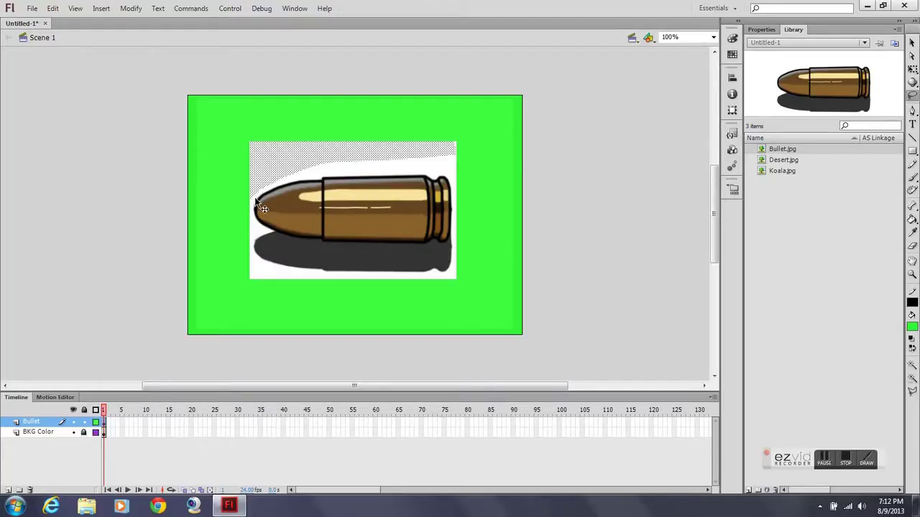
pyautogui.press('Delete')
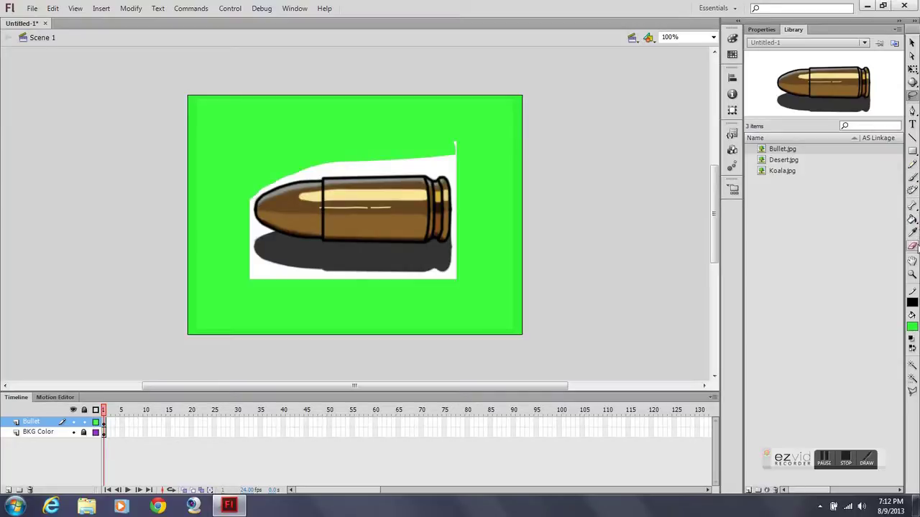
pyautogui.click(912, 246)
pyautogui.moveTo(456, 141)
pyautogui.mouseDown()
pyautogui.moveTo(453, 172)
pyautogui.moveTo(427, 168)
pyautogui.mouseUp()
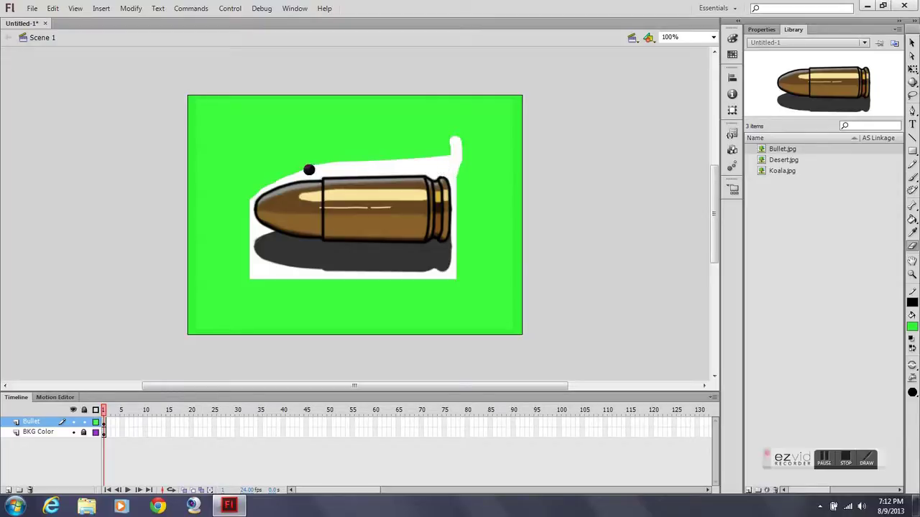
pyautogui.moveTo(308, 170)
pyautogui.mouseDown()
pyautogui.moveTo(456, 154)
pyautogui.moveTo(443, 148)
pyautogui.moveTo(305, 197)
pyautogui.moveTo(400, 230)
pyautogui.mouseUp()
# - At 400% zoom, erase remaining white along the bullet's upper outline and tip, then return to 100%
pyautogui.hotkey('ctrl', '4')
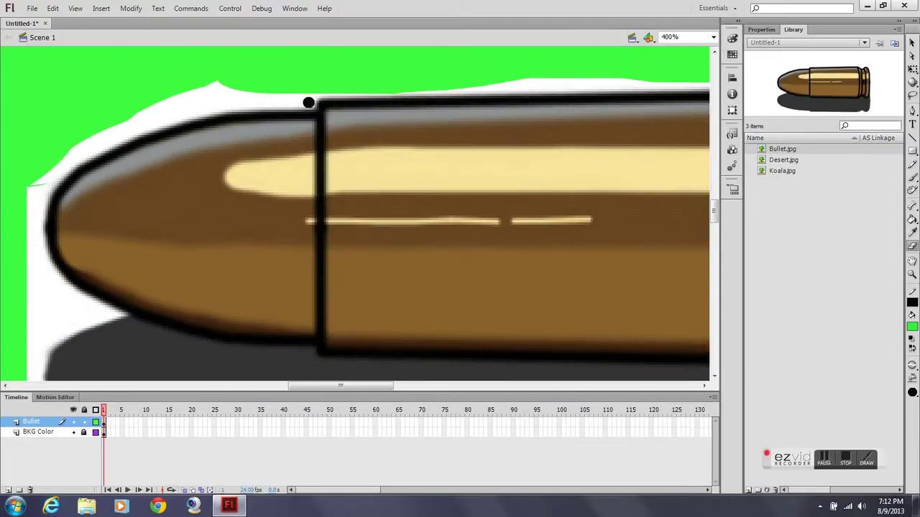
pyautogui.moveTo(309, 102)
pyautogui.mouseDown()
pyautogui.moveTo(237, 103)
pyautogui.moveTo(127, 139)
pyautogui.moveTo(40, 183)
pyautogui.moveTo(131, 128)
pyautogui.moveTo(254, 84)
pyautogui.moveTo(143, 112)
pyautogui.moveTo(195, 82)
pyautogui.moveTo(181, 117)
pyautogui.mouseUp()
pyautogui.moveTo(68, 153)
pyautogui.mouseDown()
pyautogui.moveTo(98, 132)
pyautogui.moveTo(70, 151)
pyautogui.mouseUp()
pyautogui.moveTo(232, 92); pyautogui.dragTo(314, 92)
pyautogui.hotkey('ctrl', '-')
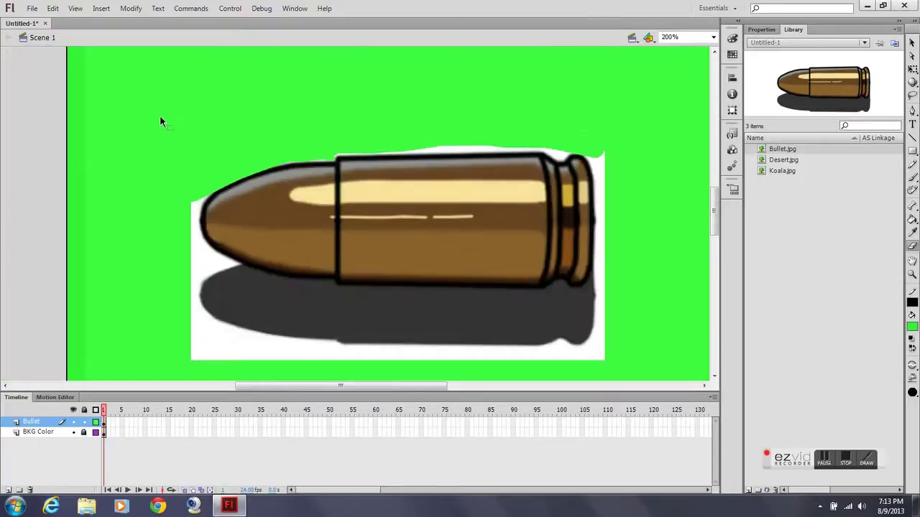
pyautogui.hotkey('ctrl', '-')
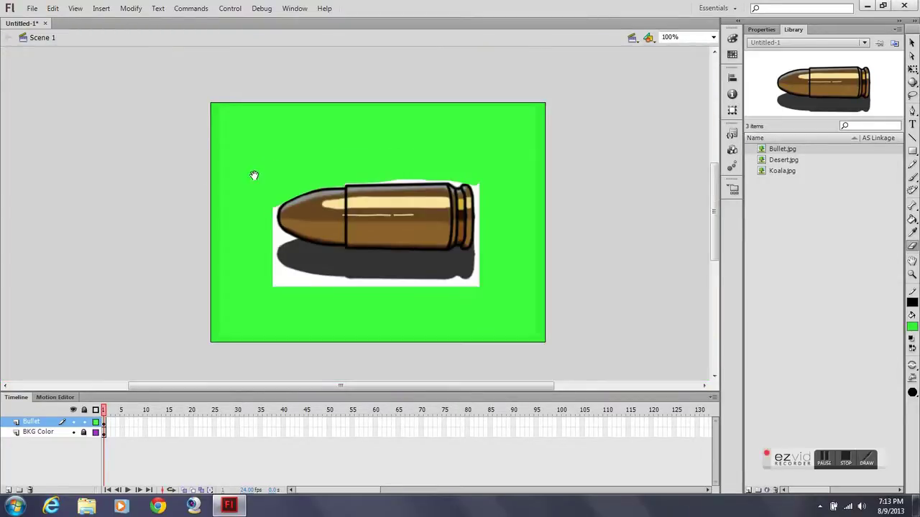
pyautogui.moveTo(261, 172); pyautogui.dragTo(243, 156)
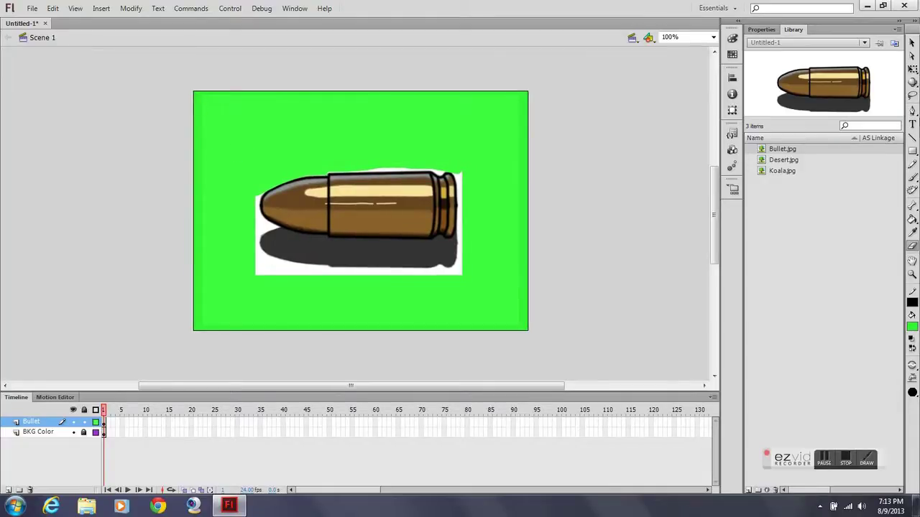
pyautogui.click(911, 43)
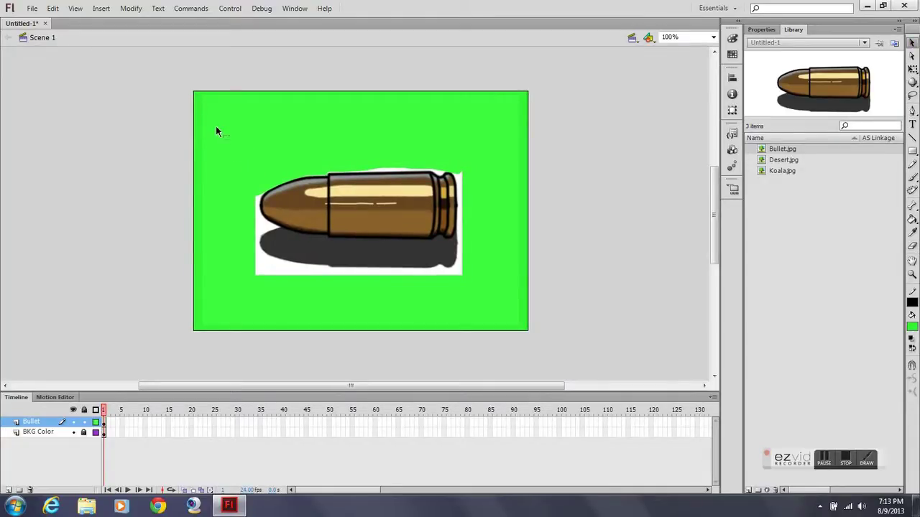
# - Delete the broken-apart bullet and drag a fresh Bullet.jpg from the Library onto the stage
pyautogui.moveTo(457, 303); pyautogui.dragTo(478, 299)
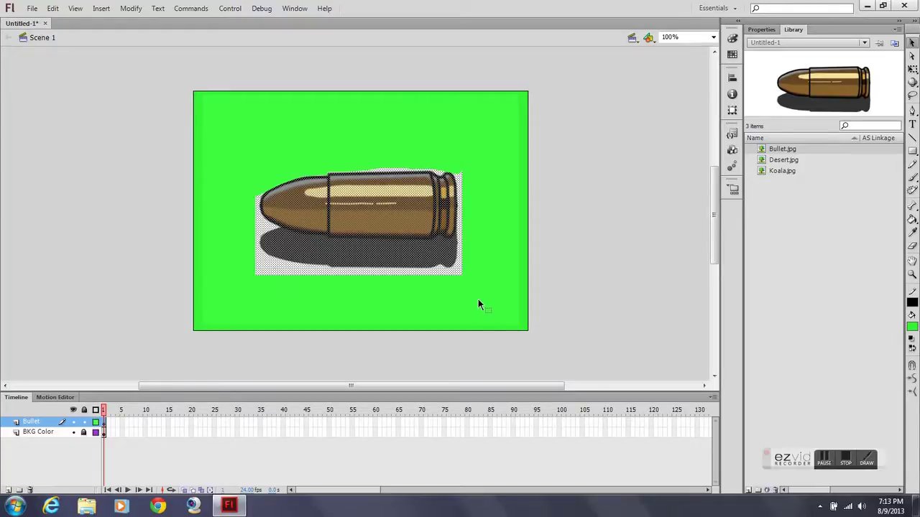
pyautogui.press('Delete')
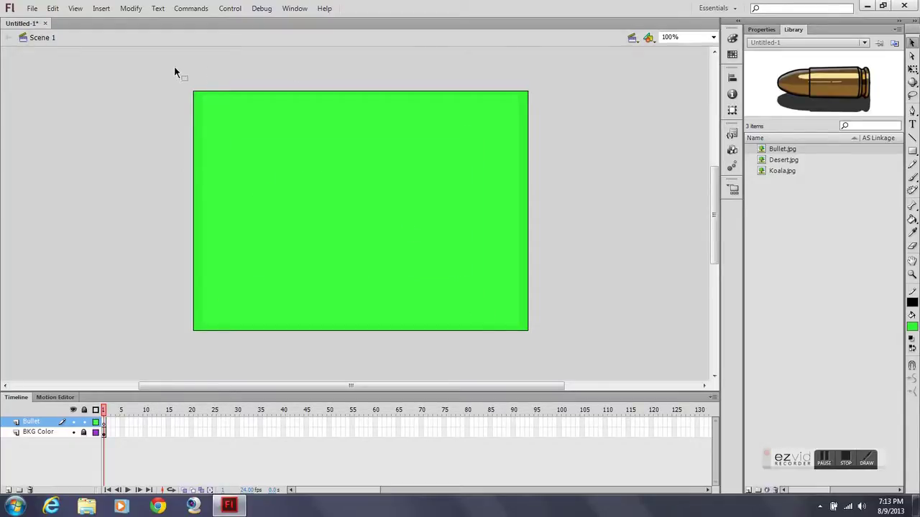
pyautogui.moveTo(174, 67); pyautogui.dragTo(635, 359)
pyautogui.moveTo(413, 184)
pyautogui.mouseDown()
pyautogui.moveTo(324, 201)
pyautogui.moveTo(361, 225)
pyautogui.moveTo(364, 212)
pyautogui.mouseUp()
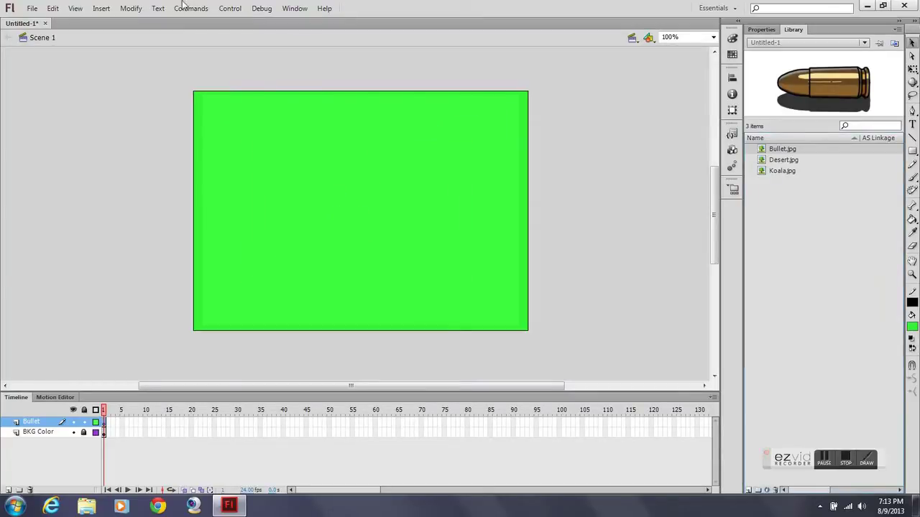
# - Trial Trace Bitmap with colour thresholds 100 and 50, then revert to the bitmap
pyautogui.click(125, 8)
pyautogui.moveTo(147, 83)
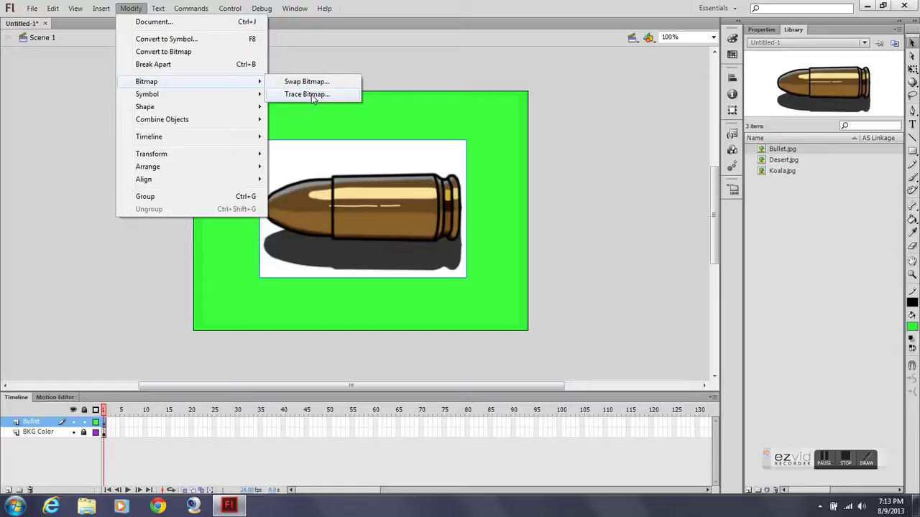
pyautogui.click(311, 94)
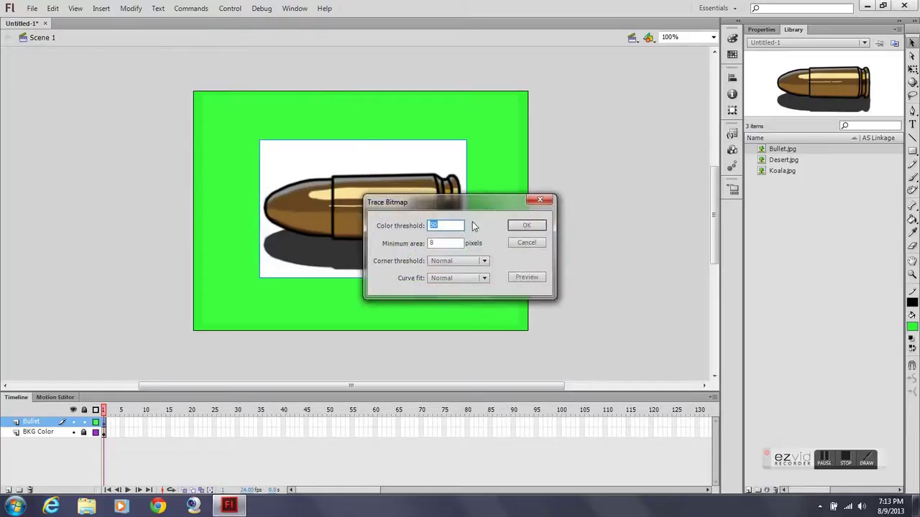
pyautogui.moveTo(429, 227); pyautogui.dragTo(376, 224)
pyautogui.write('100')
pyautogui.click(526, 277)
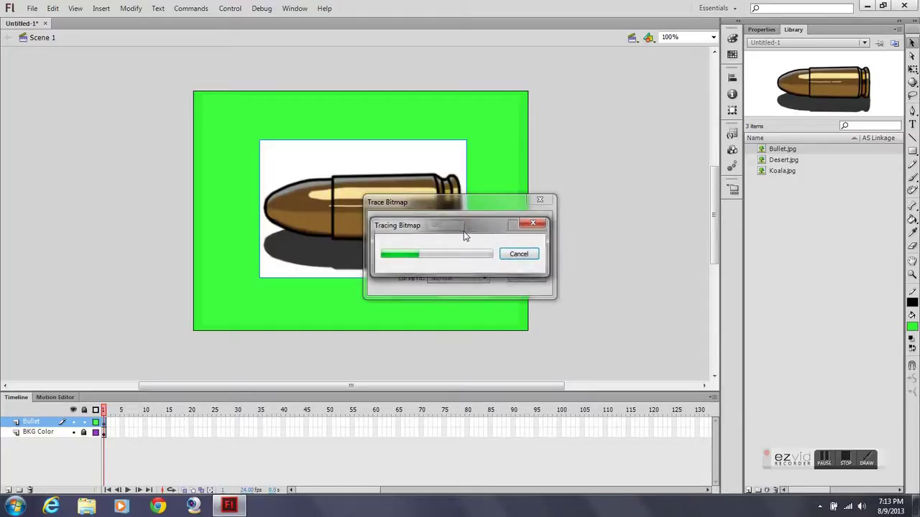
pyautogui.moveTo(459, 214)
pyautogui.mouseDown()
pyautogui.moveTo(545, 212)
pyautogui.moveTo(584, 194)
pyautogui.moveTo(550, 214)
pyautogui.mouseUp()
pyautogui.write('50')
pyautogui.press('Return')
pyautogui.click(600, 201)
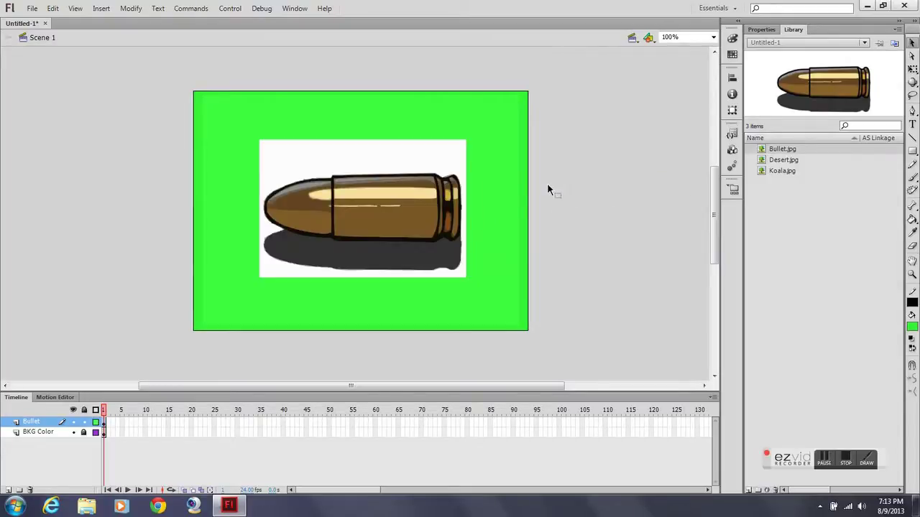
pyautogui.hotkey('ctrl', 'a')
pyautogui.click(509, 186)
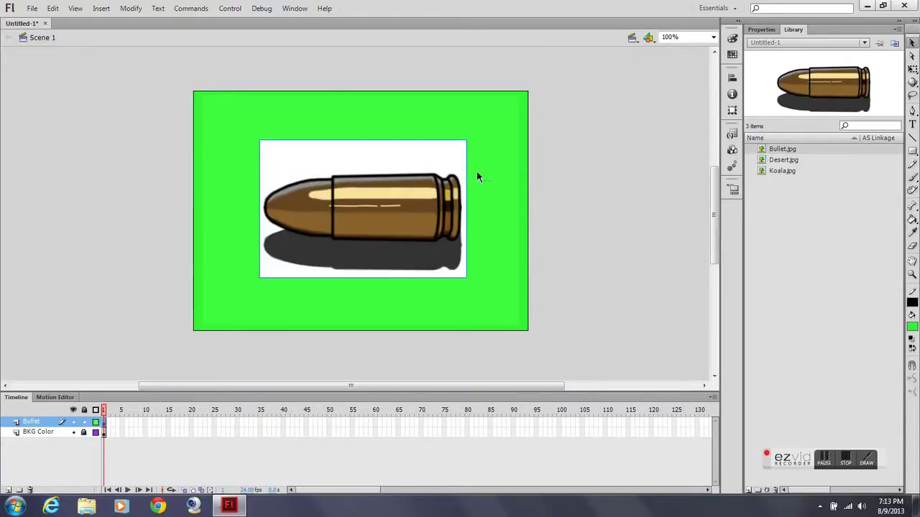
# - Reopen Trace Bitmap and preview with colour threshold 25 and minimum area 4
pyautogui.click(131, 8)
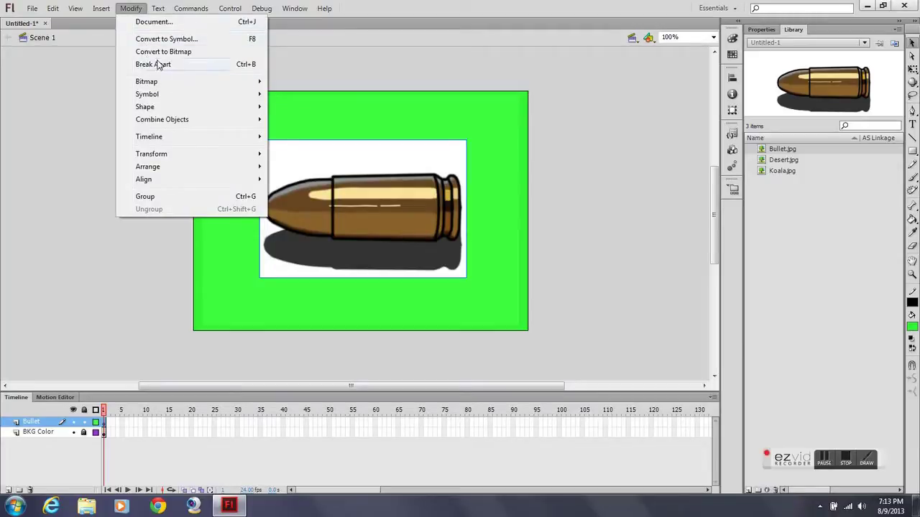
pyautogui.moveTo(181, 85)
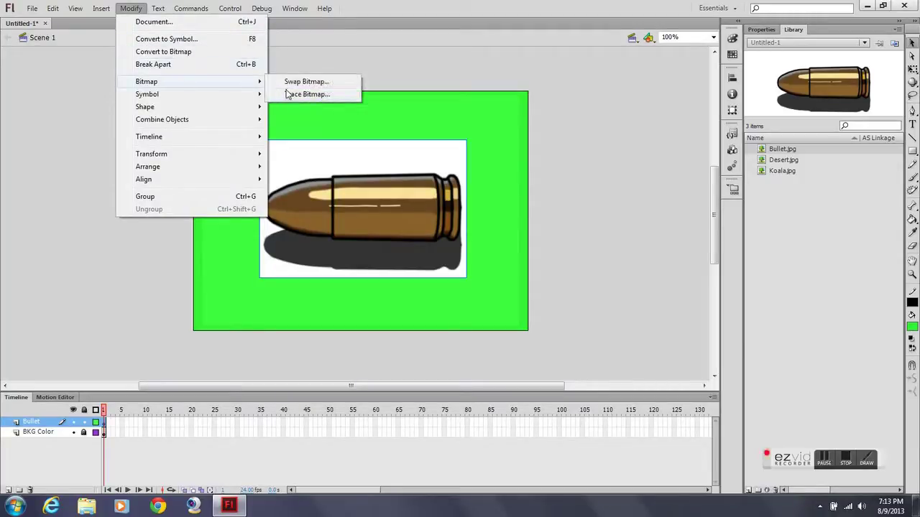
pyautogui.click(290, 94)
pyautogui.moveTo(462, 200); pyautogui.dragTo(593, 190)
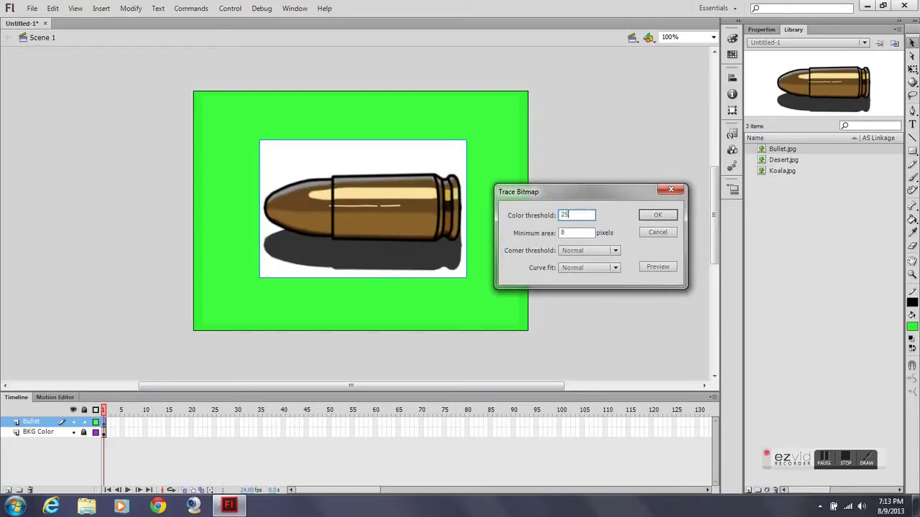
pyautogui.press('Tab')
pyautogui.write('4')
pyautogui.click(656, 267)
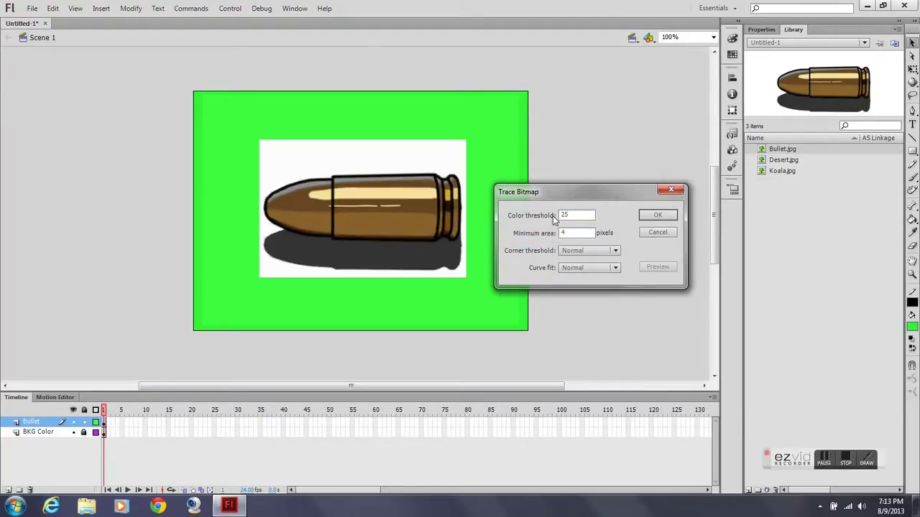
# - Compare a threshold 100, area 8 preview, then reset threshold to 25 and apply the trace
pyautogui.doubleClick(576, 215)
pyautogui.write('100')
pyautogui.doubleClick(575, 233)
pyautogui.write('8')
pyautogui.click(651, 267)
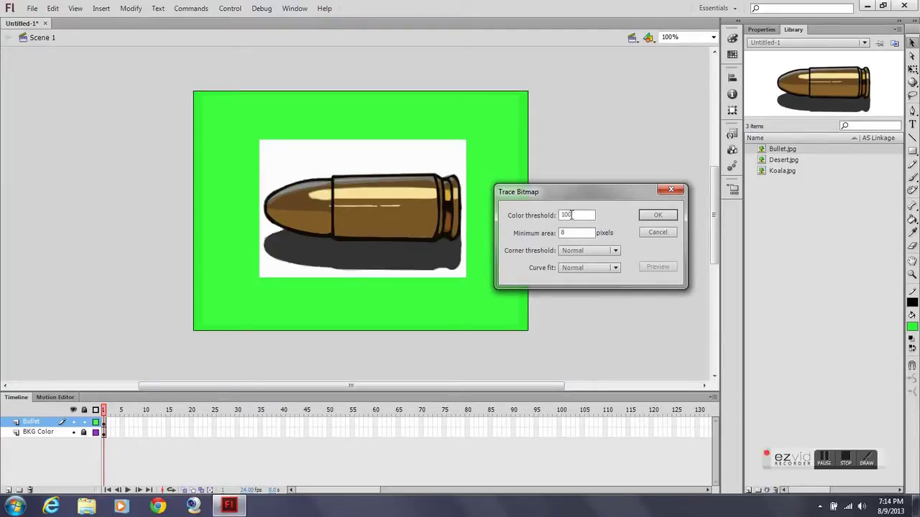
pyautogui.hotkey('shift', 'Tab')
pyautogui.write('25')
pyautogui.press('Tab')
pyautogui.click(657, 267)
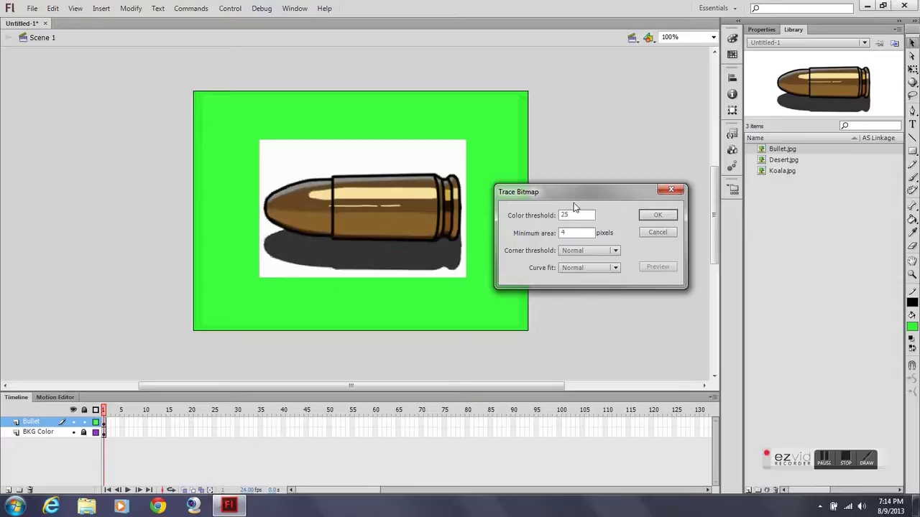
pyautogui.click(645, 216)
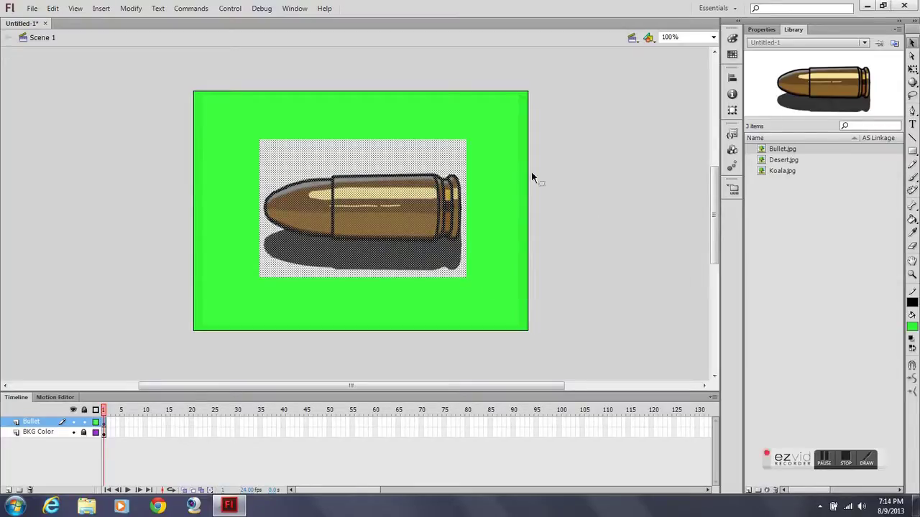
# - Delete the traced white background and grey shadow fills, and erase the stray white mark
pyautogui.click(386, 156)
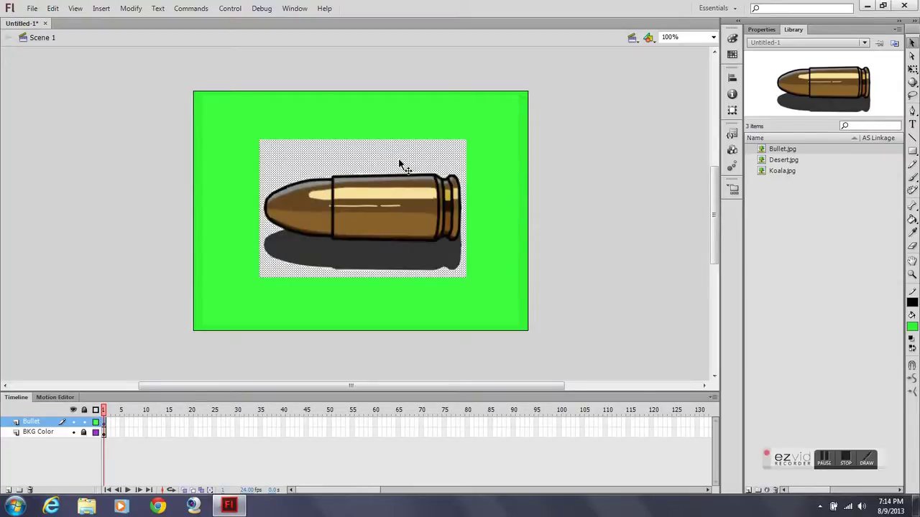
pyautogui.press('Delete')
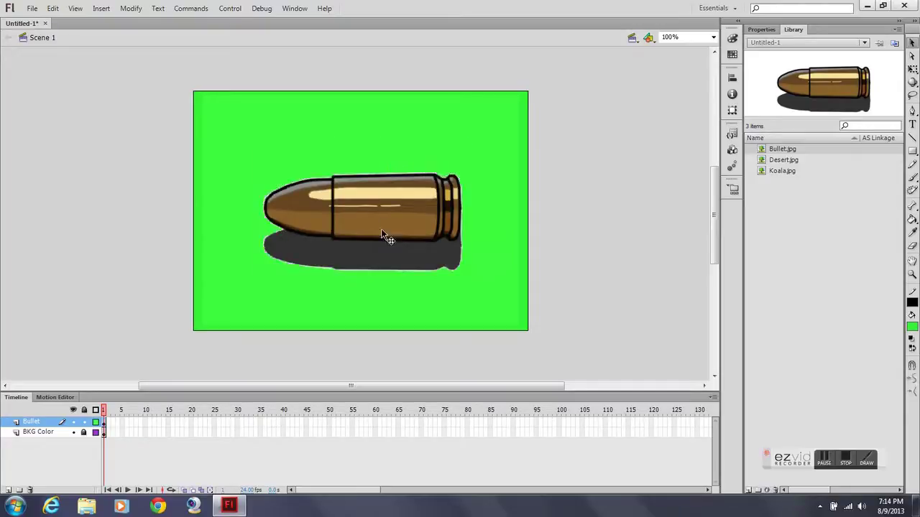
pyautogui.click(388, 268)
pyautogui.press('Delete')
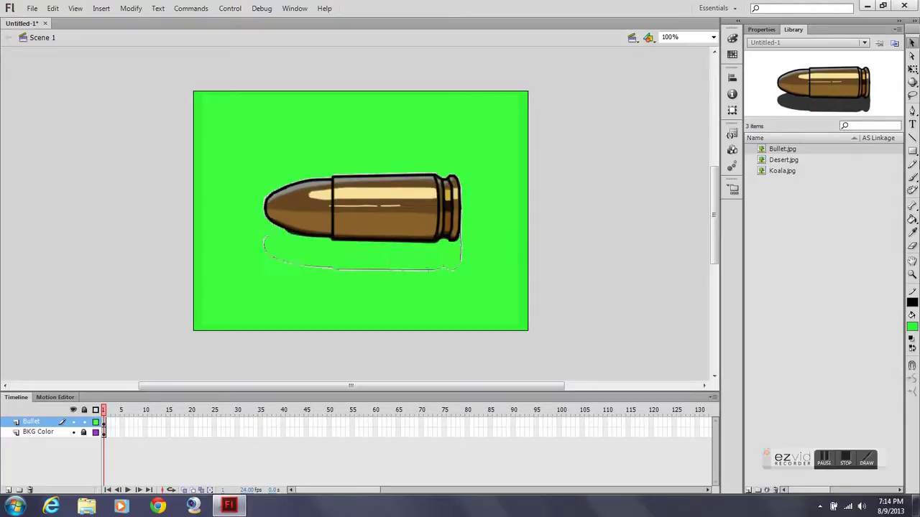
pyautogui.click(912, 247)
pyautogui.moveTo(277, 236)
pyautogui.mouseDown()
pyautogui.moveTo(265, 233)
pyautogui.moveTo(264, 246)
pyautogui.moveTo(364, 273)
pyautogui.moveTo(445, 269)
pyautogui.moveTo(469, 233)
pyautogui.mouseUp()
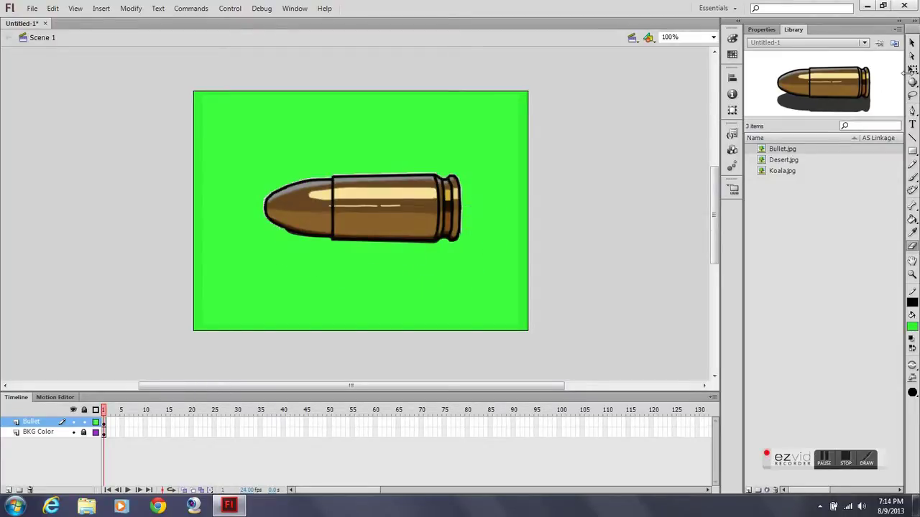
# - Test-drag the stripe of fill off the bullet body, then undo to restore it
pyautogui.click(912, 43)
pyautogui.click(397, 193)
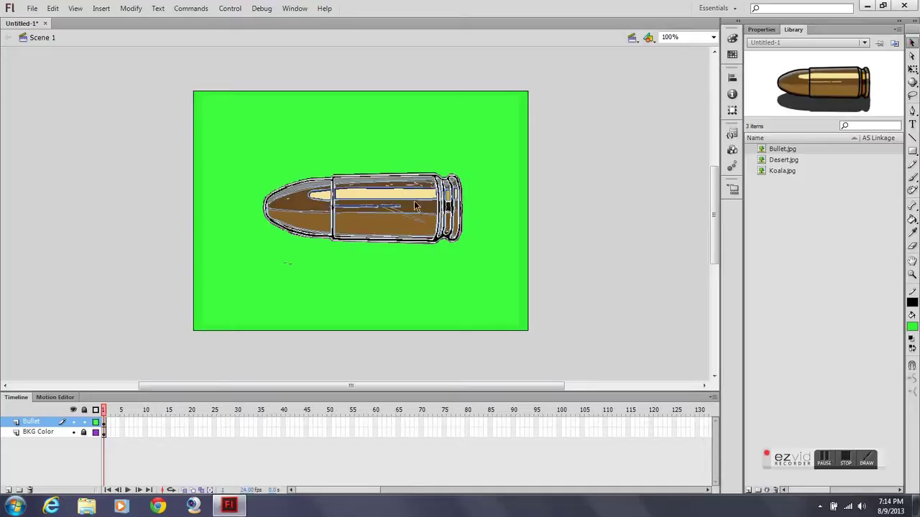
pyautogui.click(455, 207)
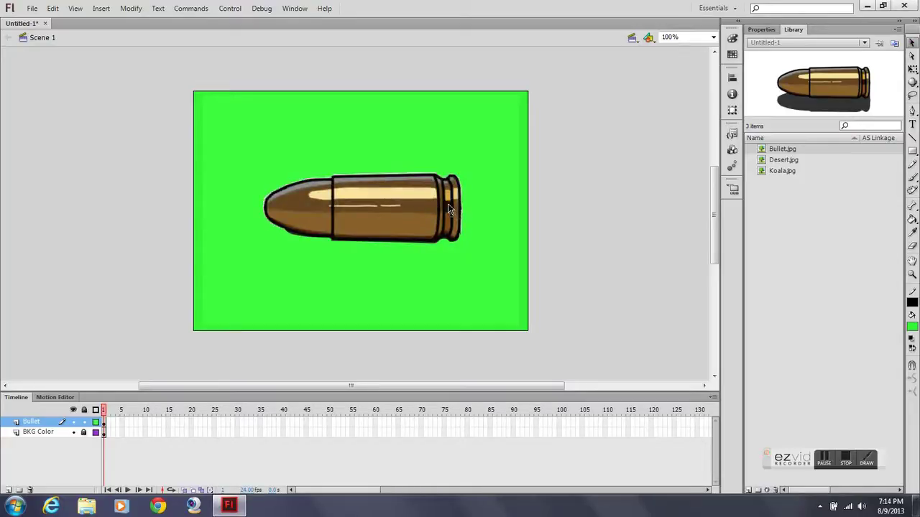
pyautogui.click(403, 207)
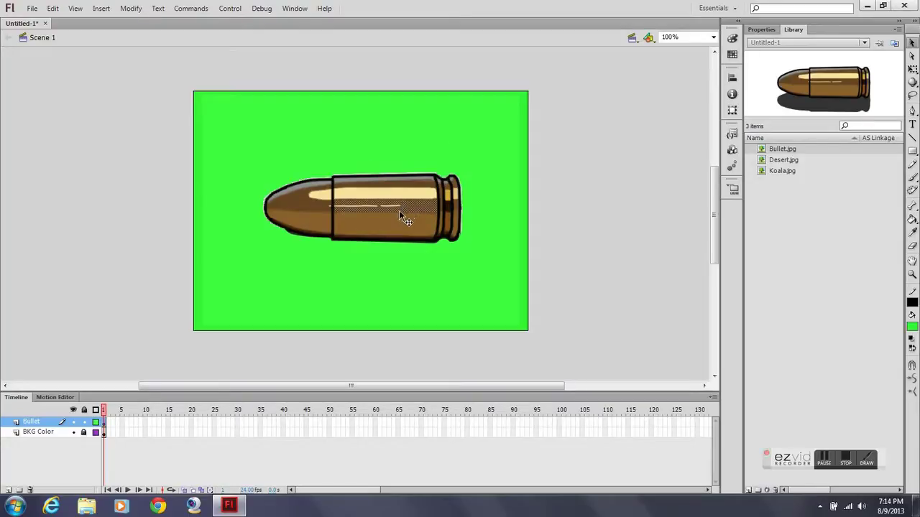
pyautogui.moveTo(404, 207); pyautogui.dragTo(448, 134)
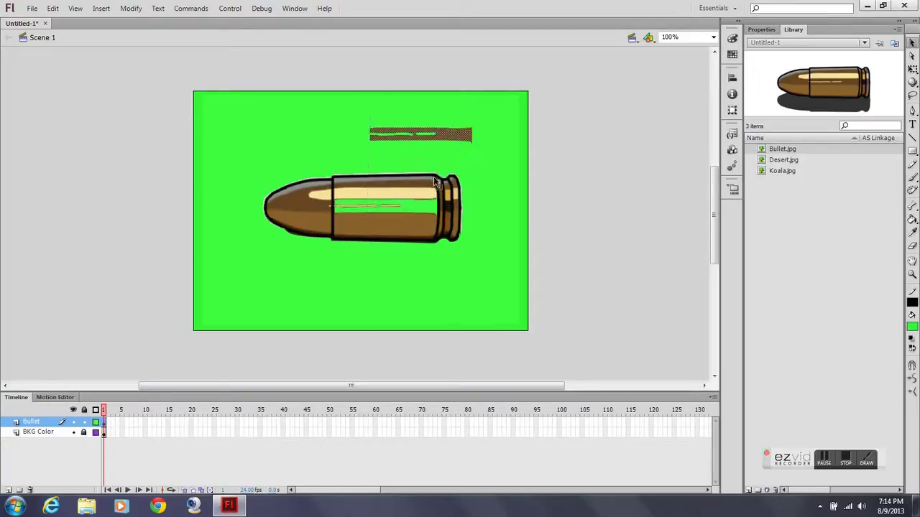
pyautogui.hotkey('ctrl', 'z')
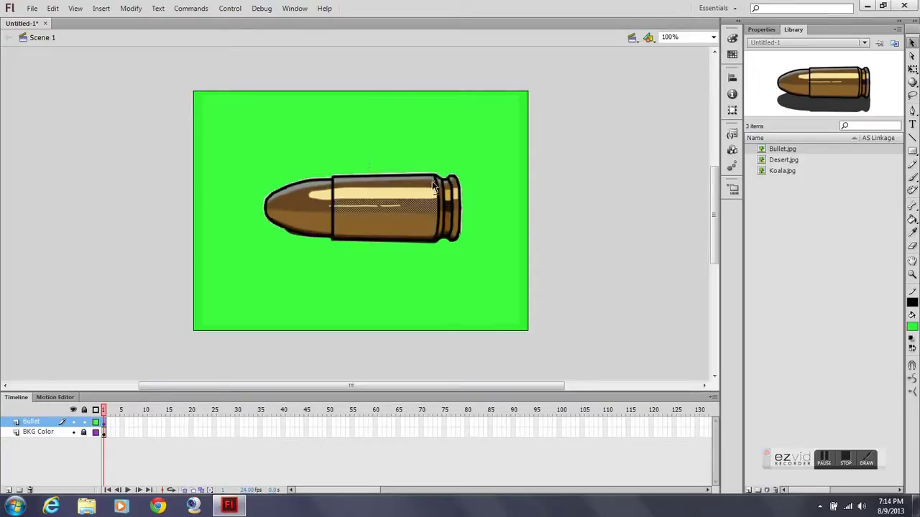
pyautogui.click(461, 230)
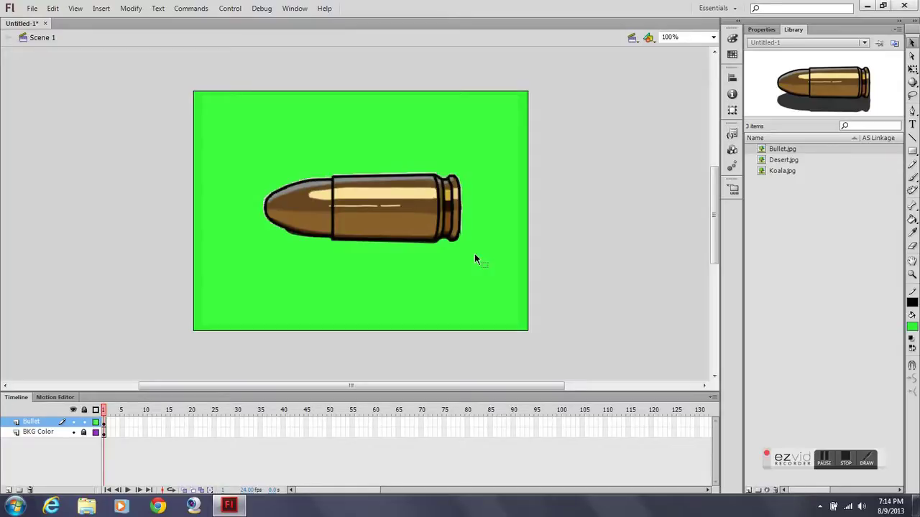
# - At 400% zoom, erase the white fringe along the bullet's top edge and tip, then return to 100%
pyautogui.hotkey('ctrl', '4')
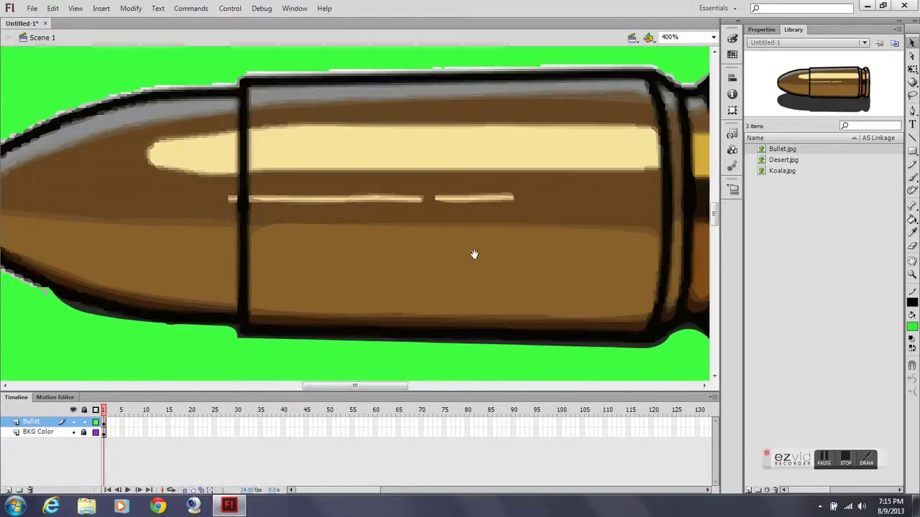
pyautogui.moveTo(450, 246); pyautogui.dragTo(502, 279)
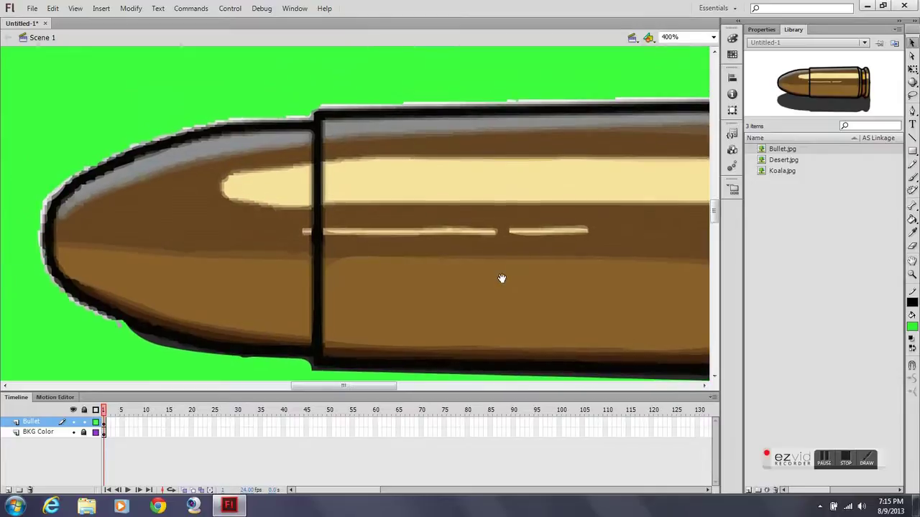
pyautogui.click(913, 247)
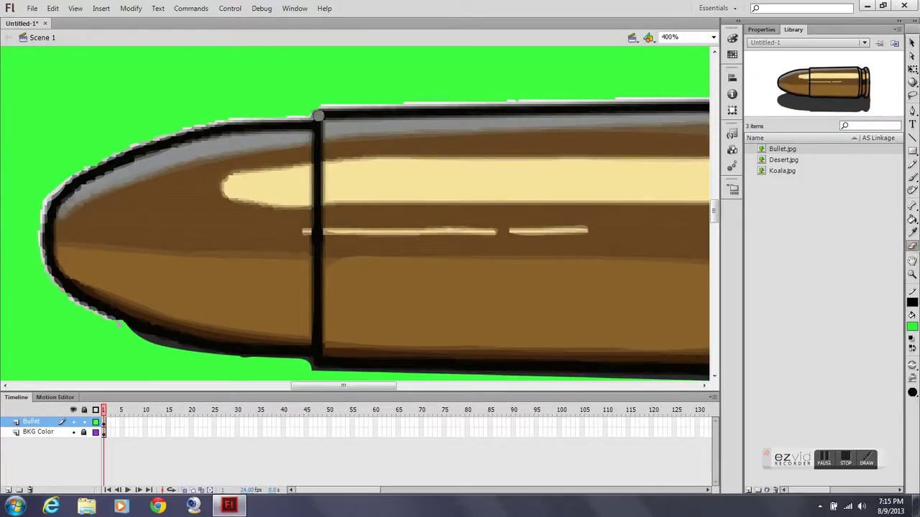
pyautogui.moveTo(307, 115)
pyautogui.mouseDown()
pyautogui.moveTo(229, 117)
pyautogui.moveTo(152, 139)
pyautogui.moveTo(75, 169)
pyautogui.moveTo(34, 209)
pyautogui.mouseUp()
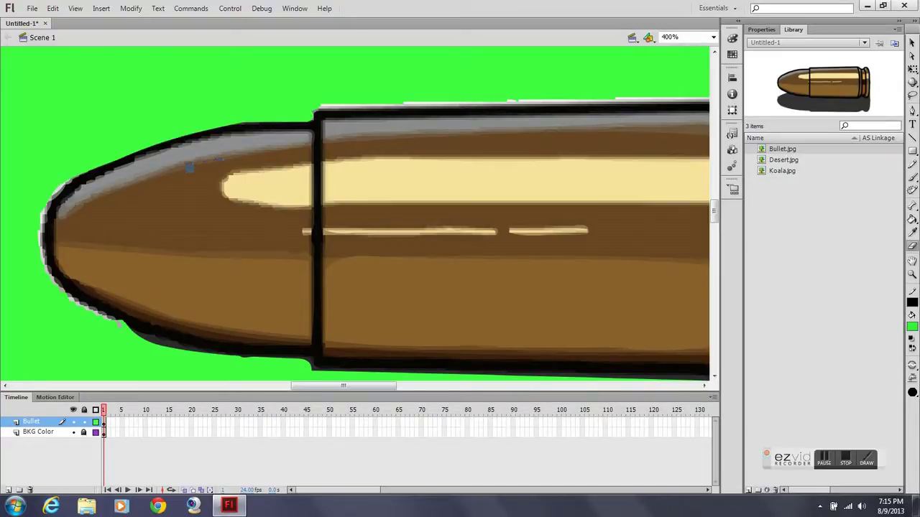
pyautogui.moveTo(69, 178)
pyautogui.mouseDown()
pyautogui.moveTo(44, 214)
pyautogui.moveTo(38, 258)
pyautogui.moveTo(85, 310)
pyautogui.moveTo(180, 350)
pyautogui.moveTo(392, 378)
pyautogui.mouseUp()
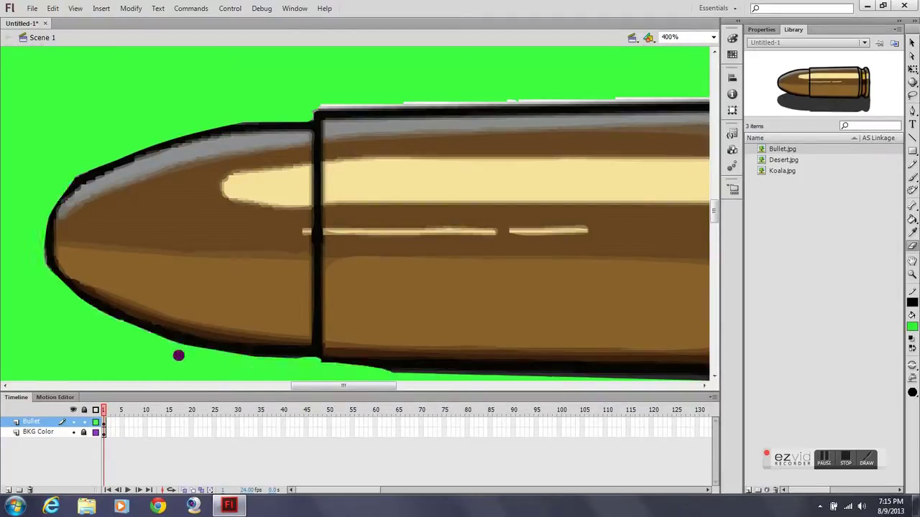
pyautogui.hotkey('ctrl', '-')
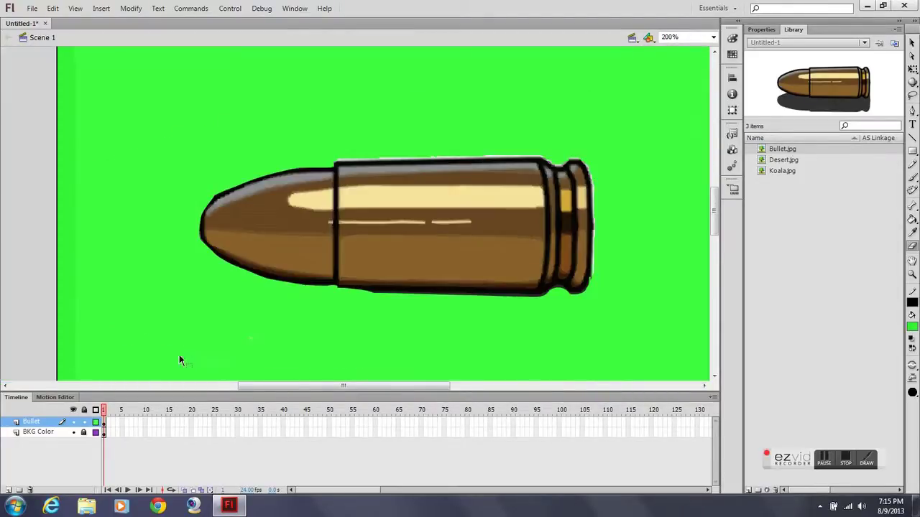
pyautogui.hotkey('ctrl', '-')
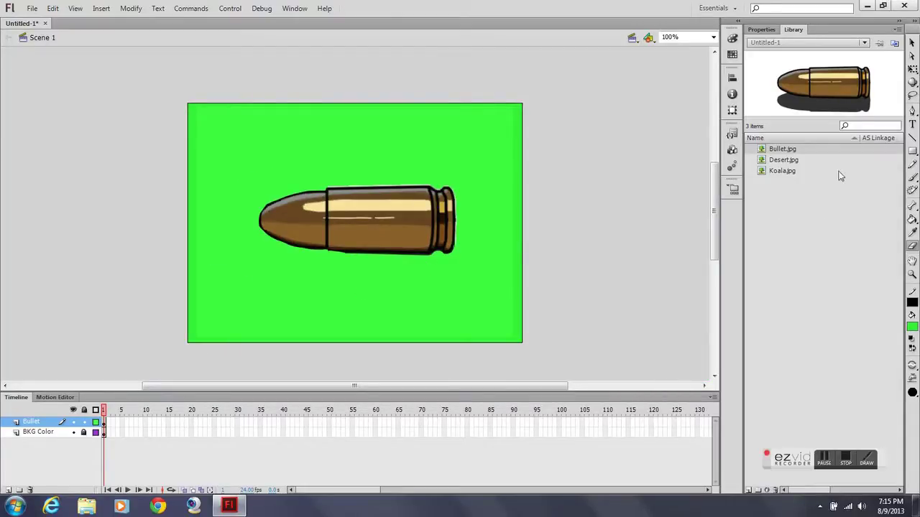
# - Lock and hide the Bullet layer, then add Layer 3 above it renamed Desert
pyautogui.click(912, 43)
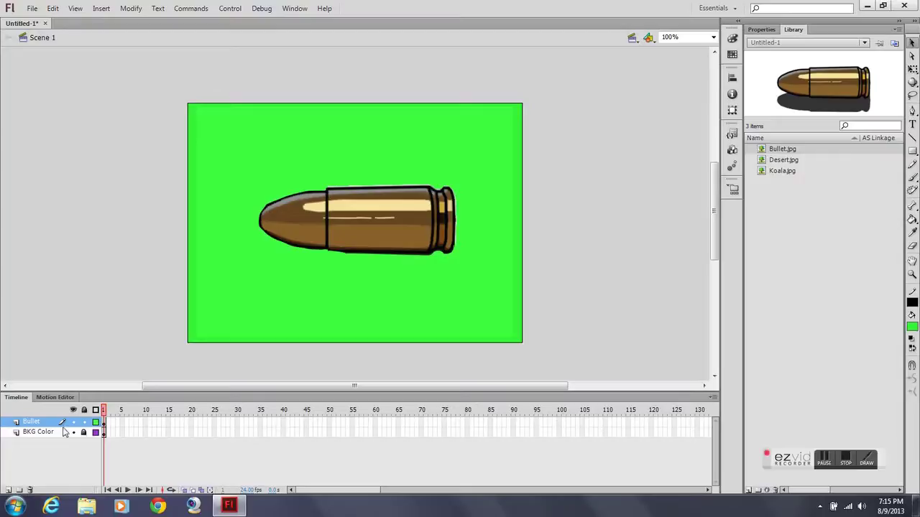
pyautogui.click(84, 423)
pyautogui.click(8, 490)
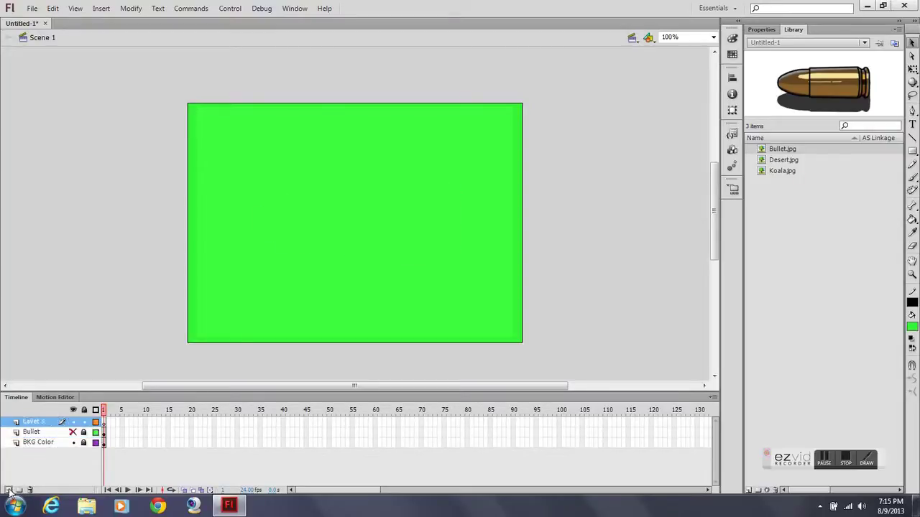
pyautogui.doubleClick(33, 422)
pyautogui.write('Desert')
pyautogui.press('Return')
# - Place Desert.jpg on the stage and scale it down to roughly the stage size
pyautogui.click(804, 161)
pyautogui.moveTo(828, 166); pyautogui.dragTo(362, 216)
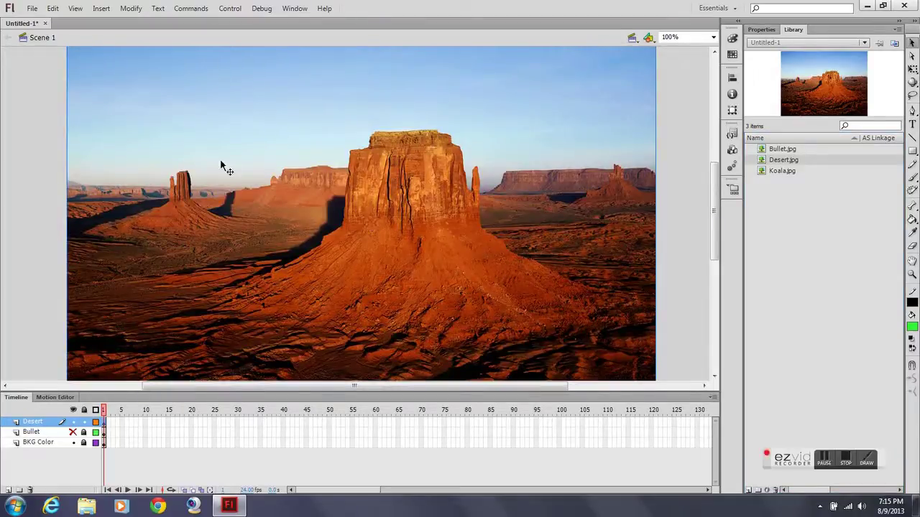
pyautogui.hotkey('ctrl', '-')
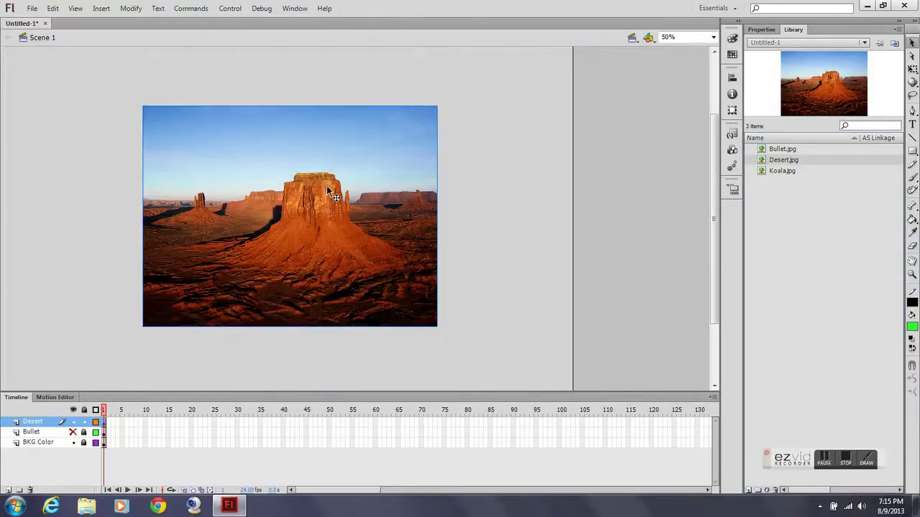
pyautogui.click(913, 68)
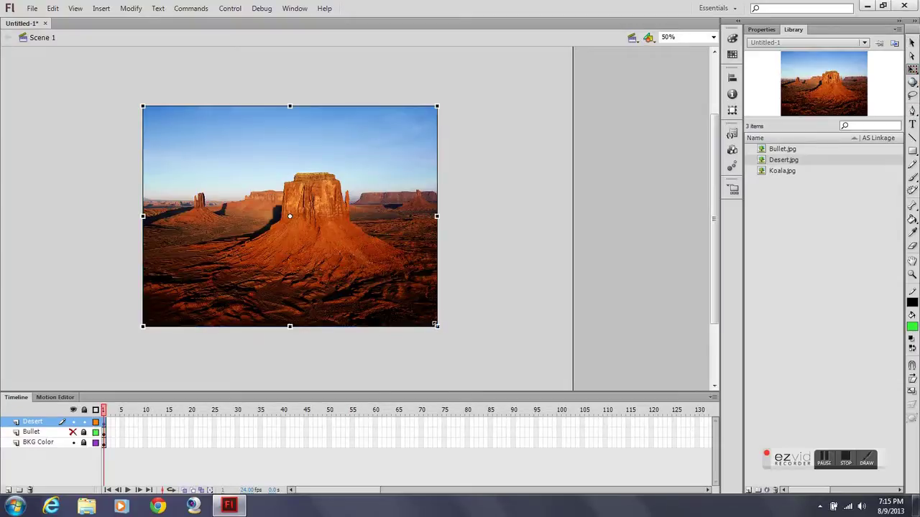
pyautogui.moveTo(436, 324); pyautogui.dragTo(375, 280)
pyautogui.moveTo(332, 242); pyautogui.dragTo(331, 245)
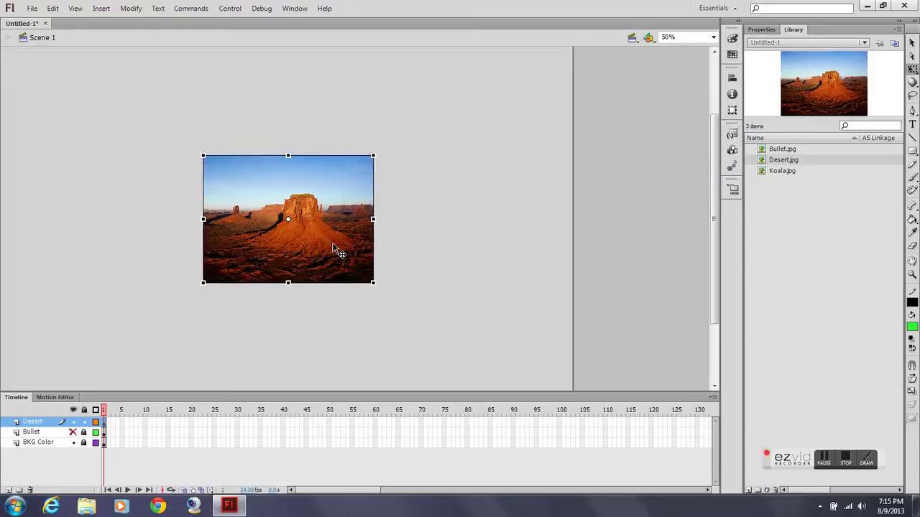
pyautogui.hotkey('ctrl', '1')
# - Break the desert photo apart into editable pixels with Modify > Break Apart
pyautogui.click(586, 190)
pyautogui.click(131, 9)
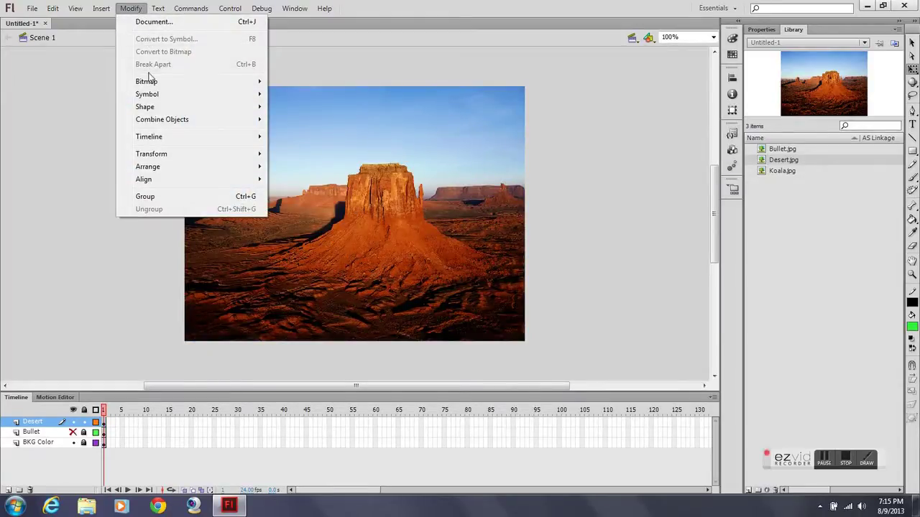
pyautogui.click(271, 123)
pyautogui.click(271, 124)
pyautogui.click(131, 9)
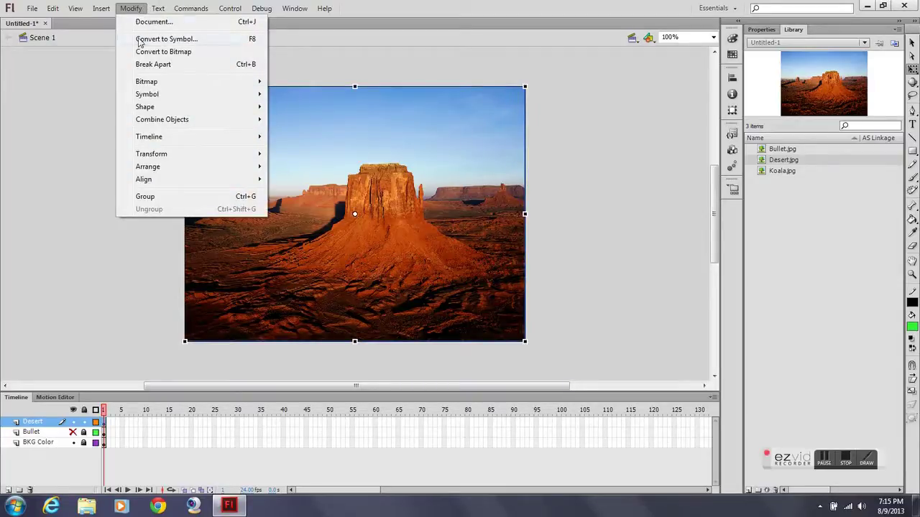
pyautogui.click(141, 65)
pyautogui.click(148, 172)
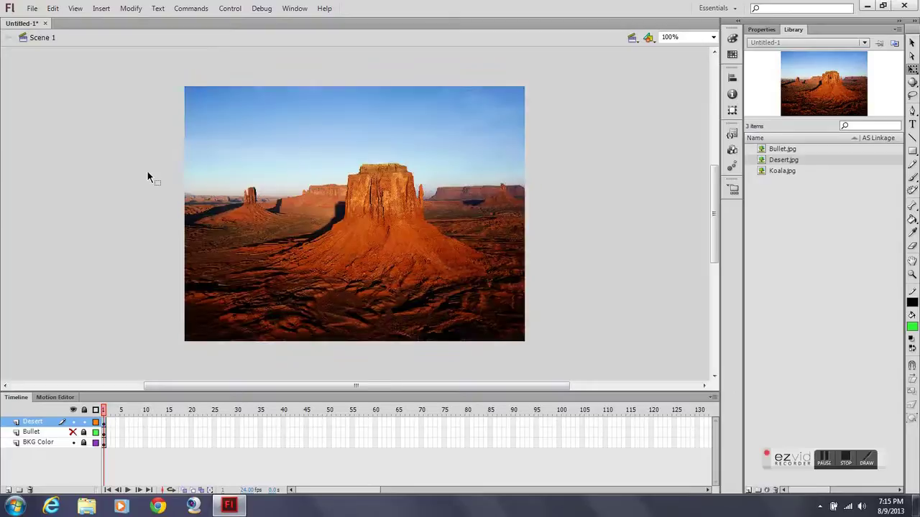
# - Try deleting and moving parts of the broken-apart photo, undoing each change
pyautogui.moveTo(149, 76); pyautogui.dragTo(310, 155)
pyautogui.press('Delete')
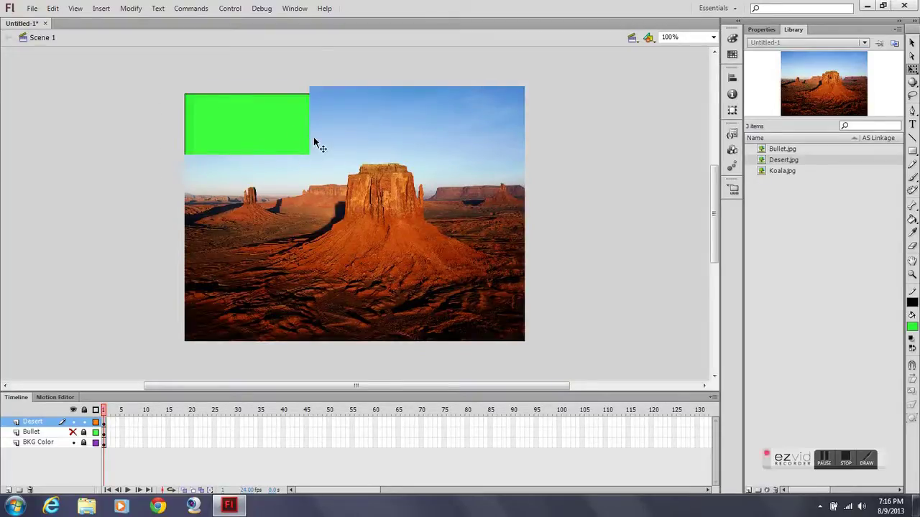
pyautogui.hotkey('ctrl', 'z')
pyautogui.click(241, 46)
pyautogui.hotkey('ctrl', 'a')
pyautogui.click(262, 72)
pyautogui.hotkey('ctrl', 'a')
pyautogui.click(268, 85)
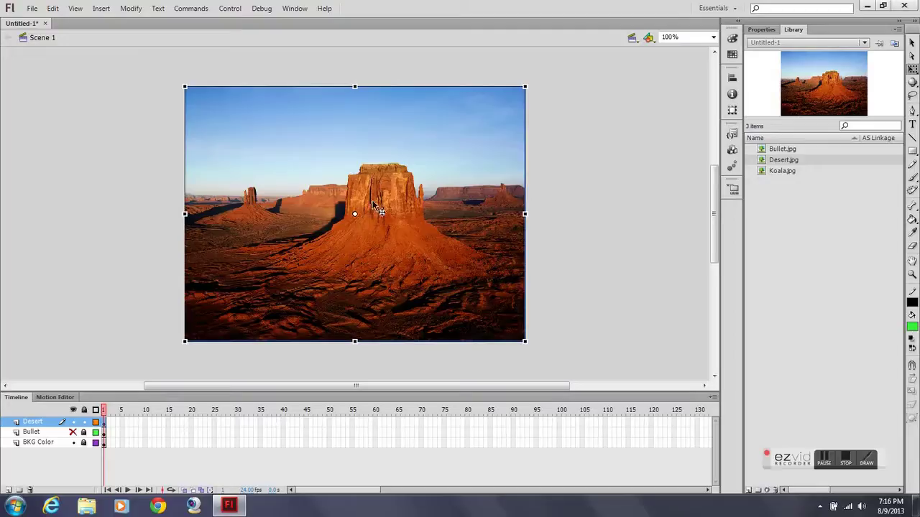
pyautogui.moveTo(383, 172); pyautogui.dragTo(432, 196)
pyautogui.hotkey('ctrl', 'z')
pyautogui.click(130, 8)
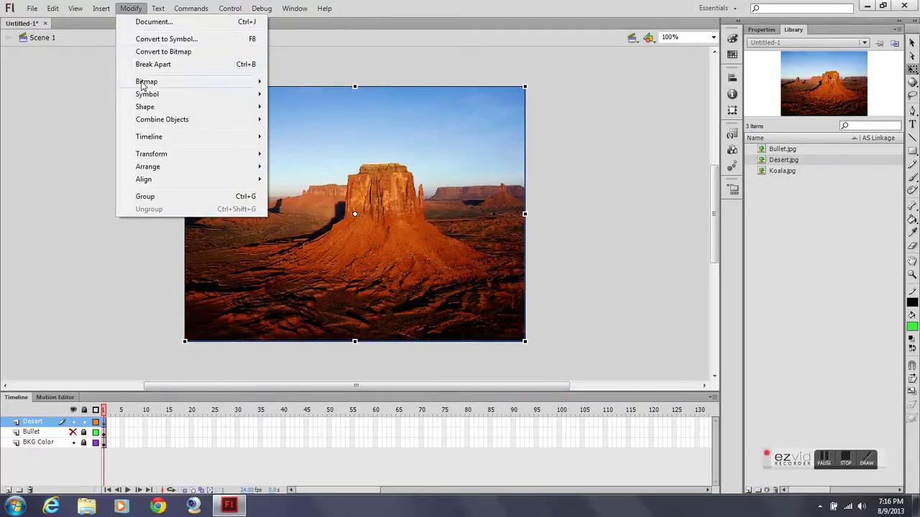
pyautogui.moveTo(164, 82)
pyautogui.click(316, 94)
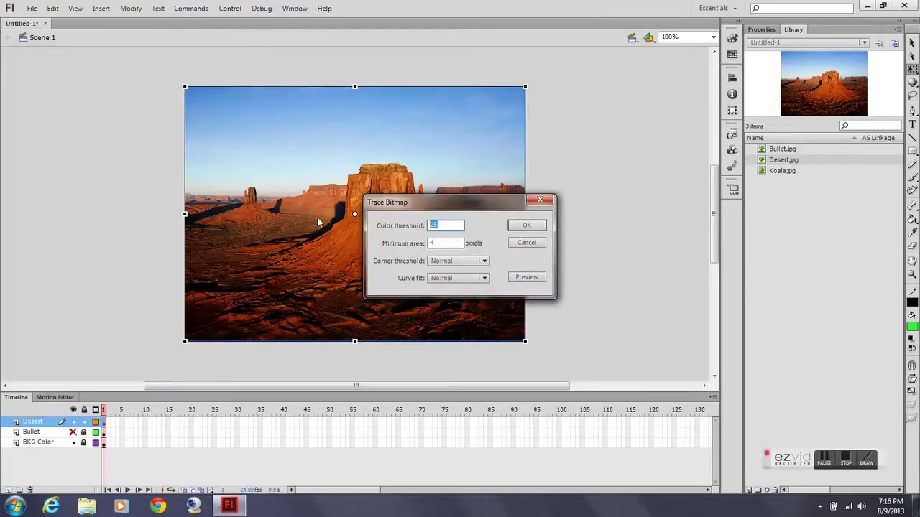
pyautogui.write('100')
pyautogui.press('Tab')
pyautogui.click(527, 225)
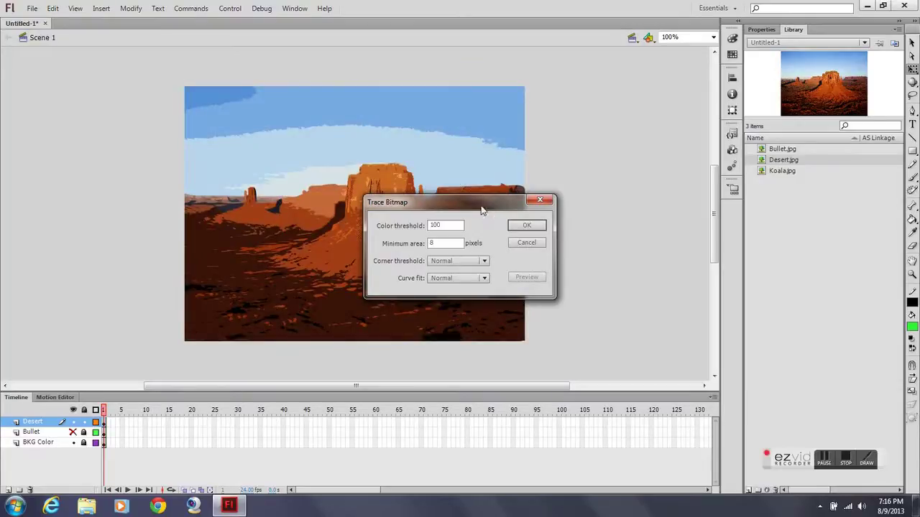
pyautogui.moveTo(483, 202); pyautogui.dragTo(594, 213)
pyautogui.moveTo(558, 240); pyautogui.dragTo(501, 240)
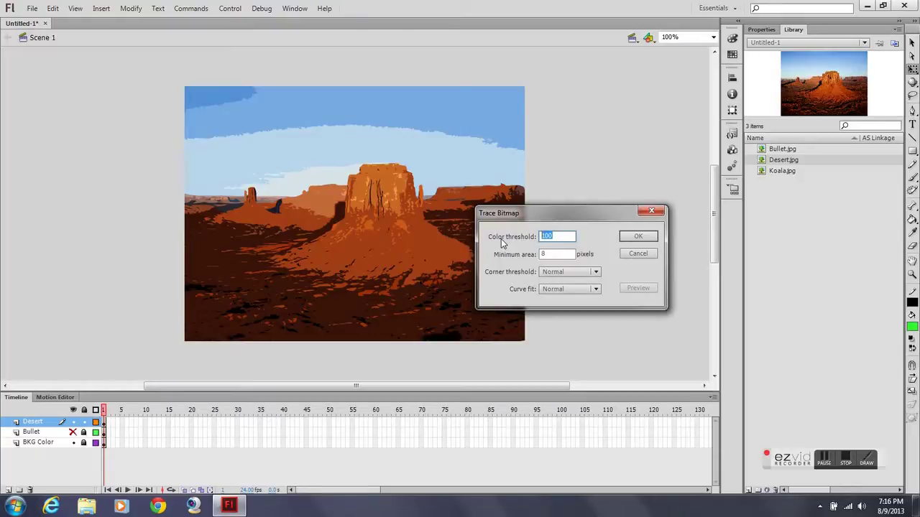
pyautogui.write('50')
pyautogui.click(649, 289)
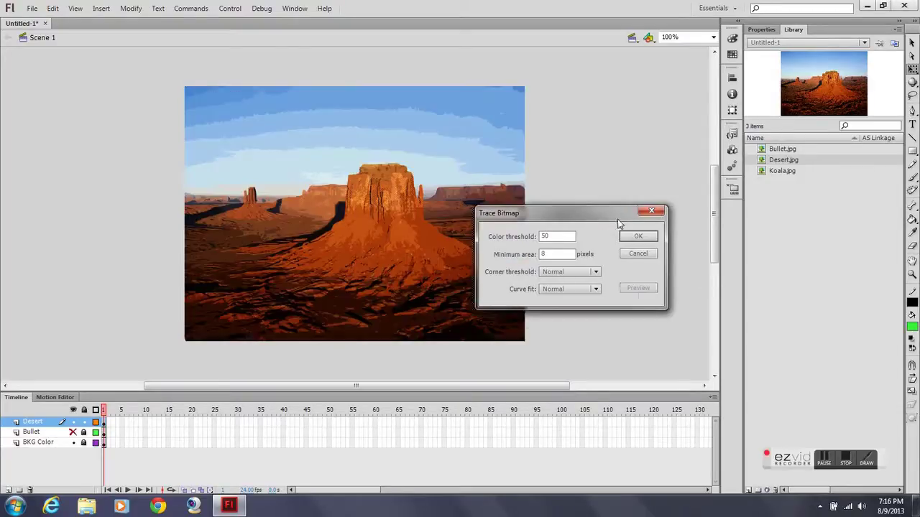
pyautogui.moveTo(612, 219); pyautogui.dragTo(659, 229)
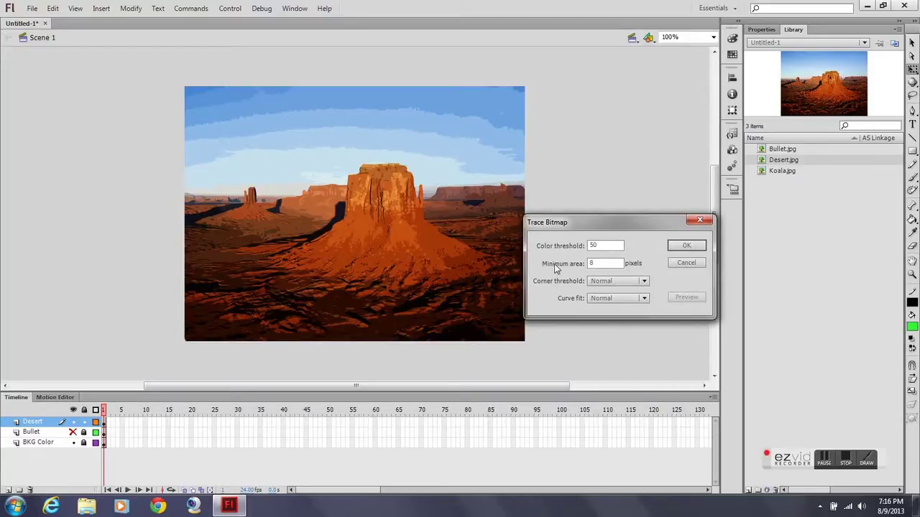
pyautogui.click(686, 263)
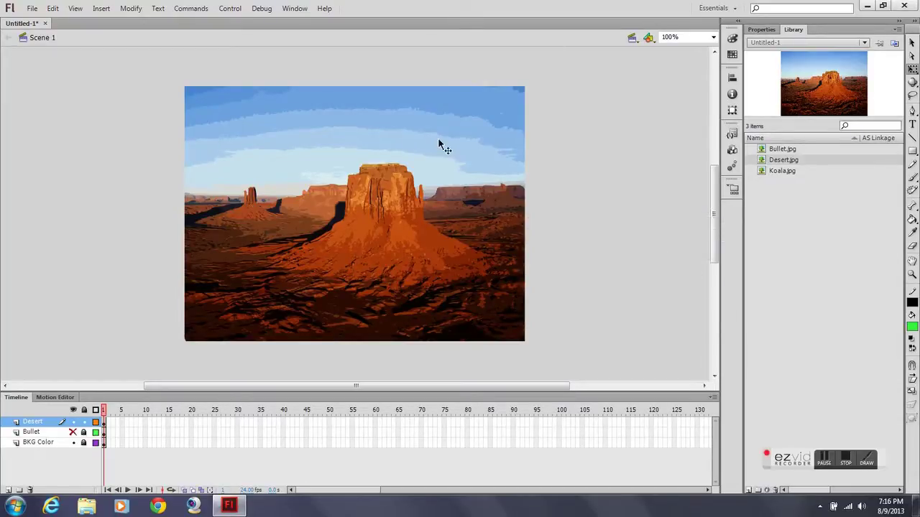
pyautogui.click(242, 194)
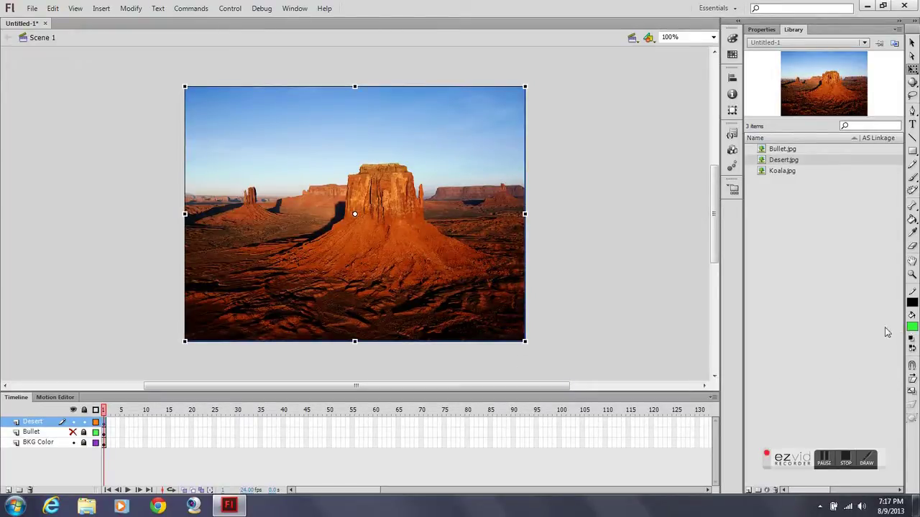
# - Set Desert.jpg's bitmap compression to a custom JPEG quality of 50
pyautogui.rightClick(795, 162)
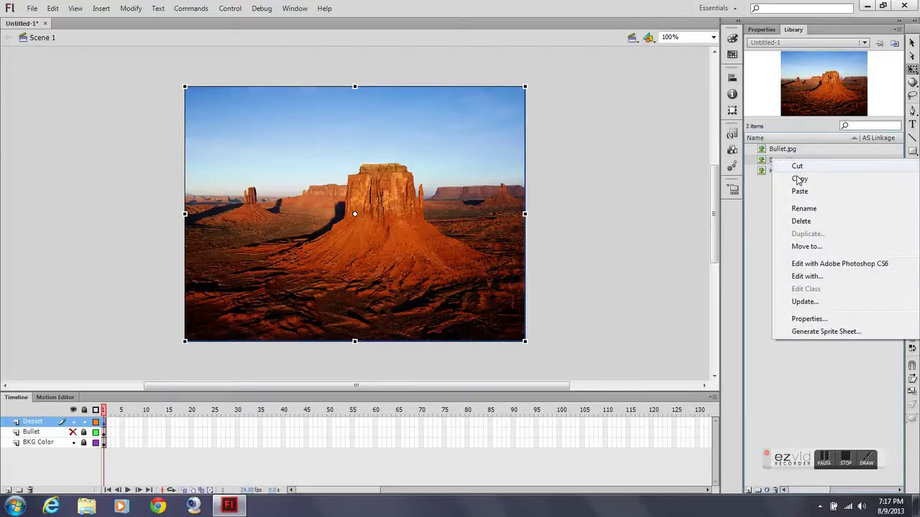
pyautogui.click(811, 320)
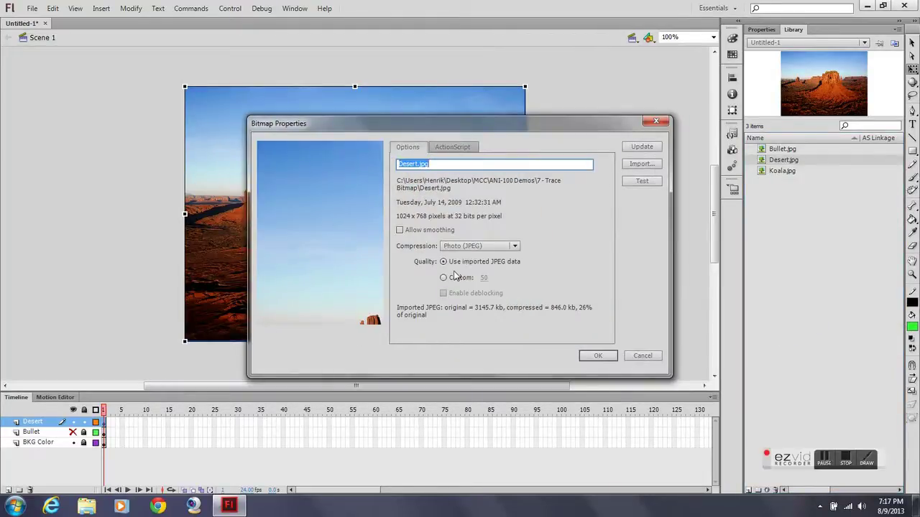
pyautogui.click(444, 278)
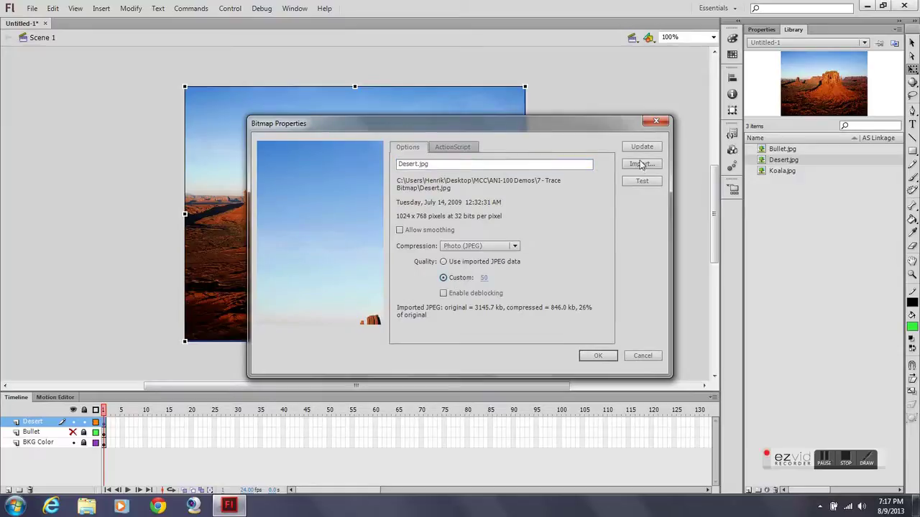
pyautogui.click(596, 355)
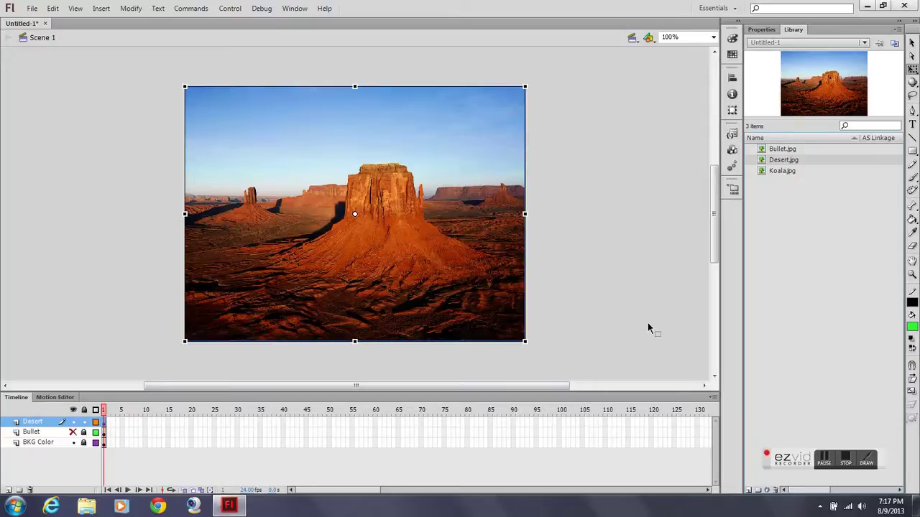
# - Reopen Desert.jpg's properties to confirm quality 50, then reselect the photo on stage
pyautogui.click(553, 230)
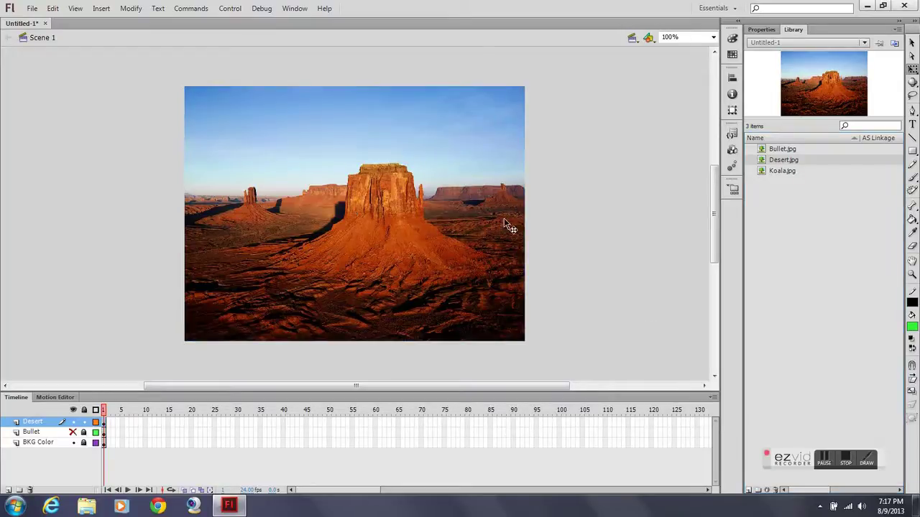
pyautogui.click(436, 215)
pyautogui.rightClick(788, 162)
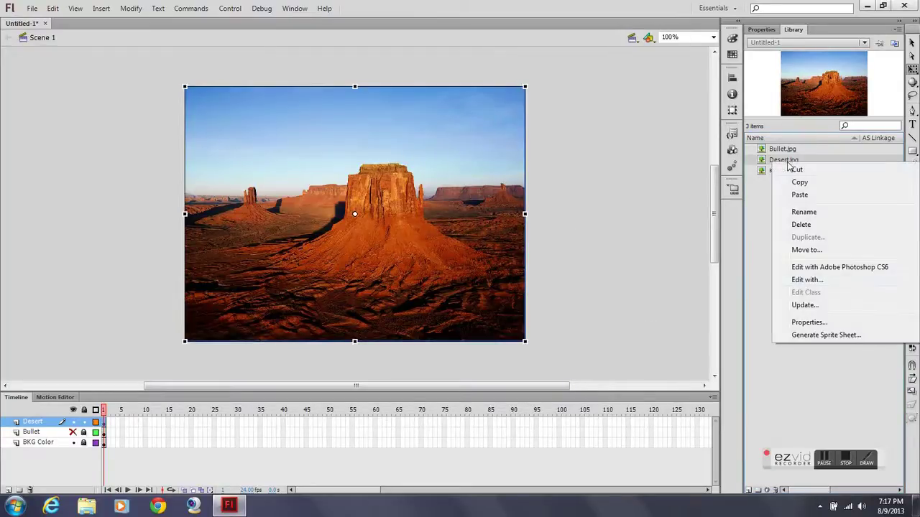
pyautogui.click(809, 322)
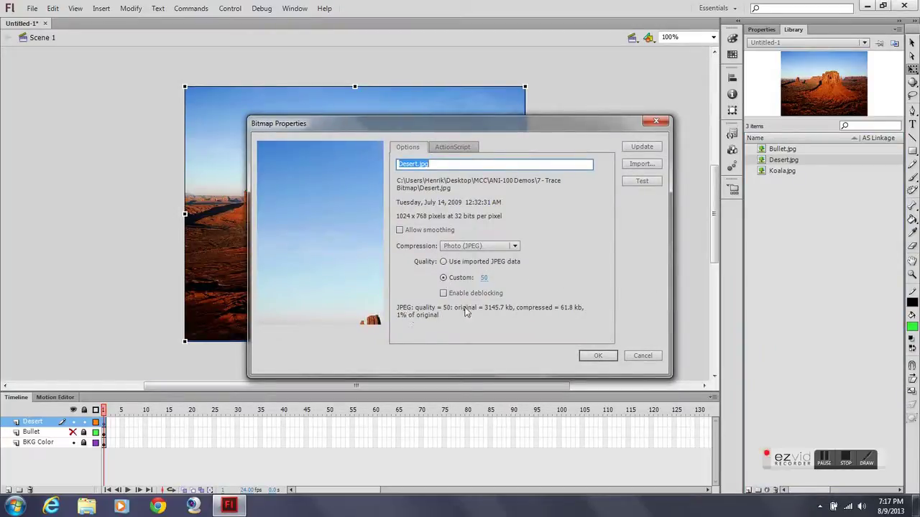
pyautogui.click(603, 358)
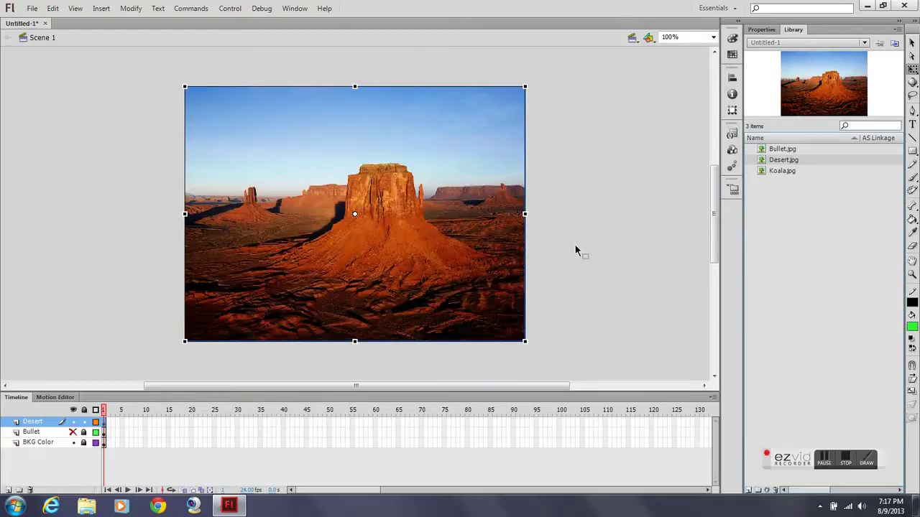
pyautogui.click(646, 214)
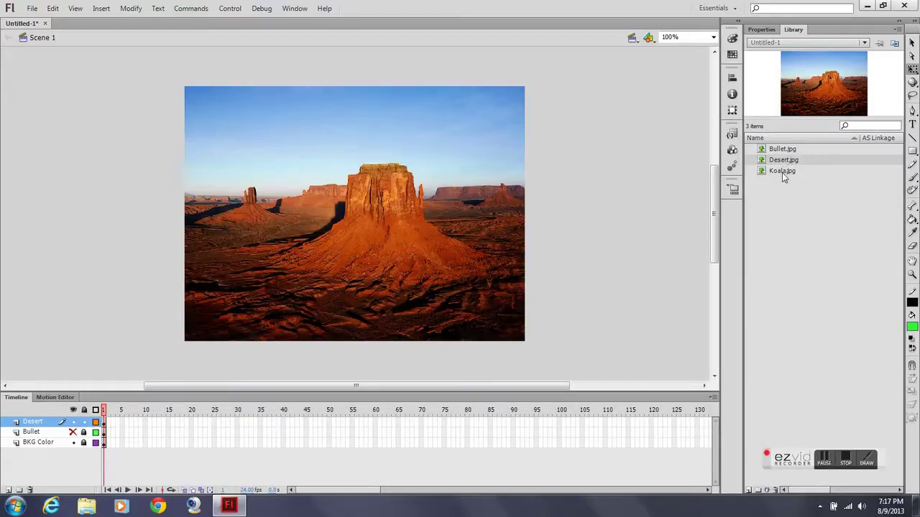
pyautogui.click(423, 188)
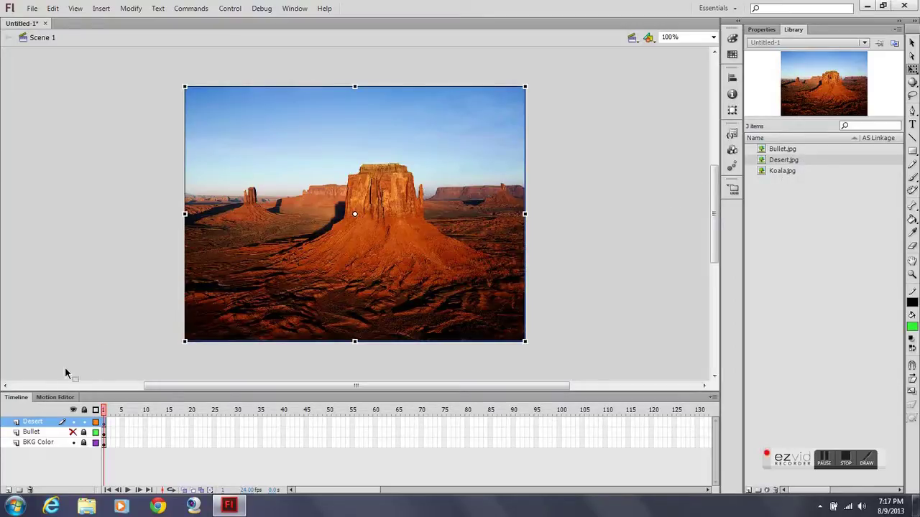
pyautogui.click(72, 422)
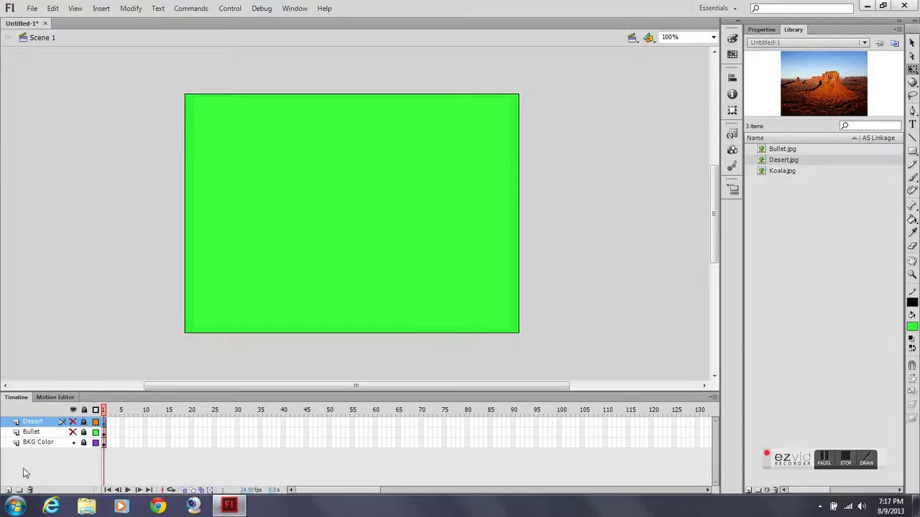
pyautogui.click(12, 490)
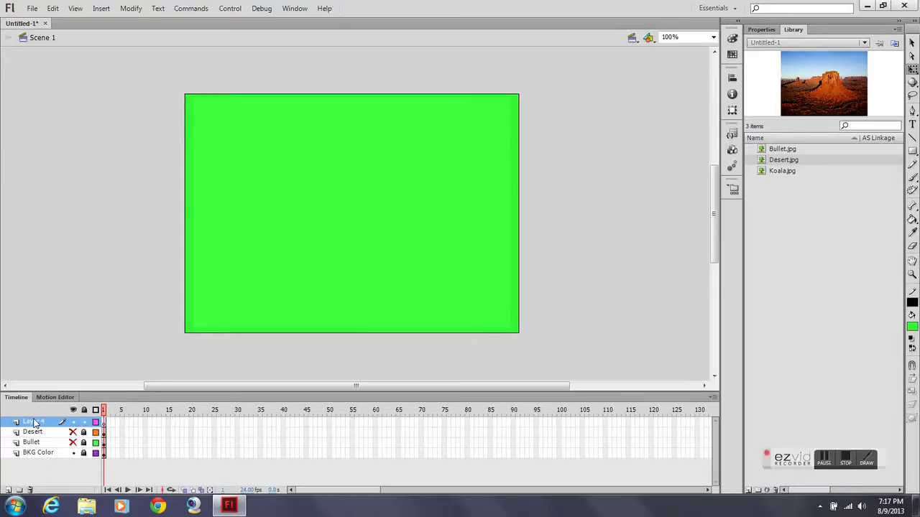
pyautogui.doubleClick(34, 421)
pyautogui.write('Koala')
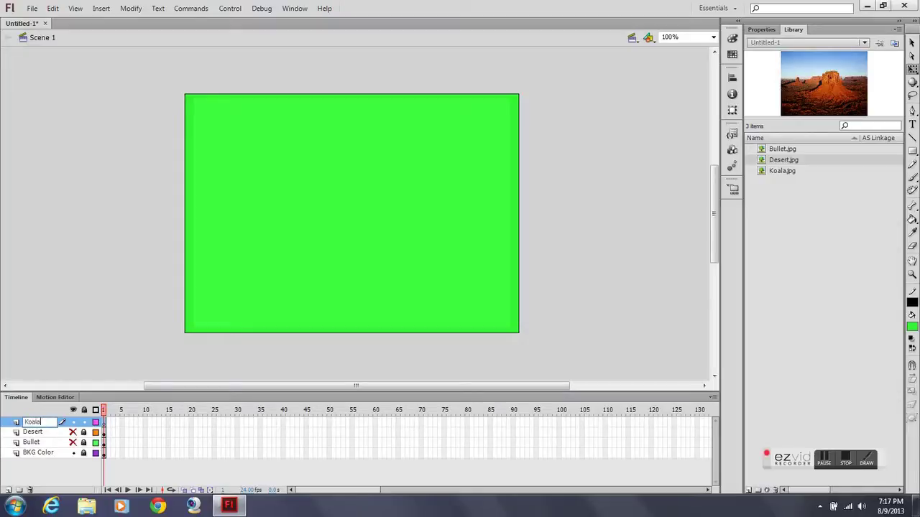
pyautogui.press('Return')
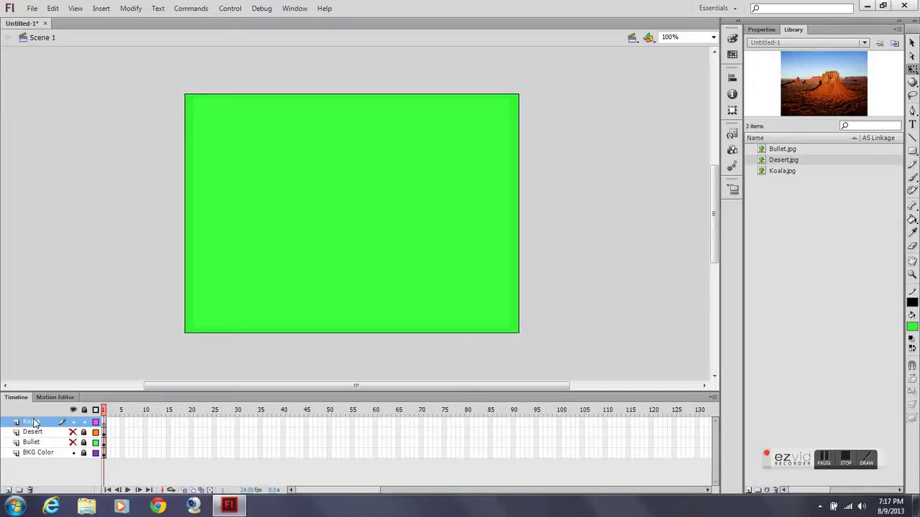
pyautogui.click(797, 171)
pyautogui.moveTo(807, 170); pyautogui.dragTo(349, 209)
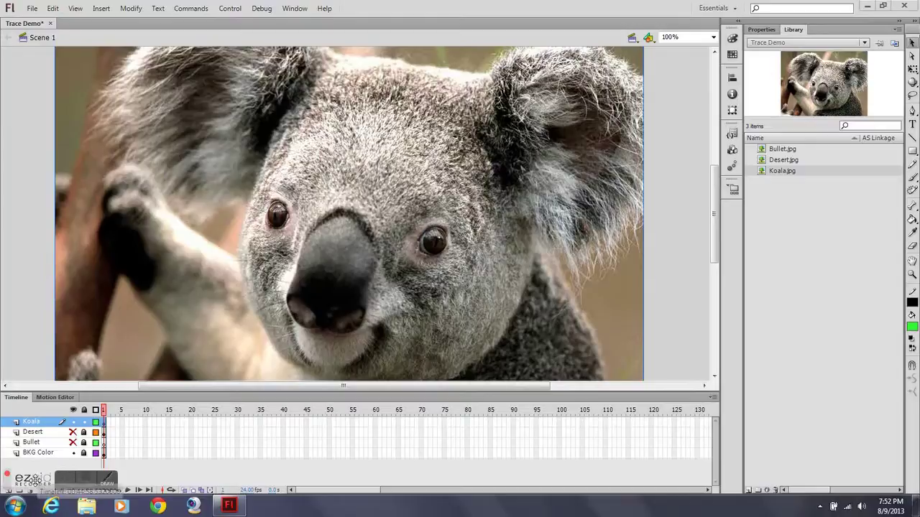
pyautogui.moveTo(33, 480)
pyautogui.mouseDown()
pyautogui.moveTo(760, 433)
pyautogui.moveTo(796, 457)
pyautogui.mouseUp()
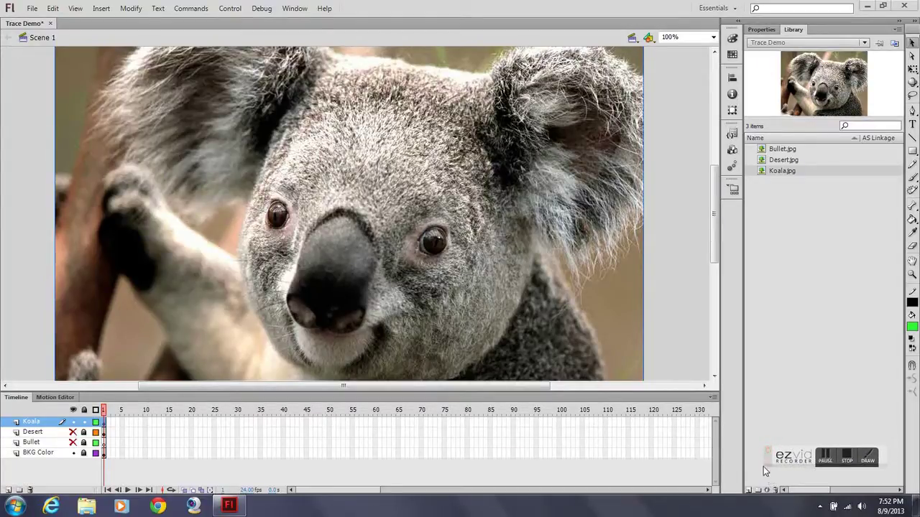
pyautogui.click(100, 9)
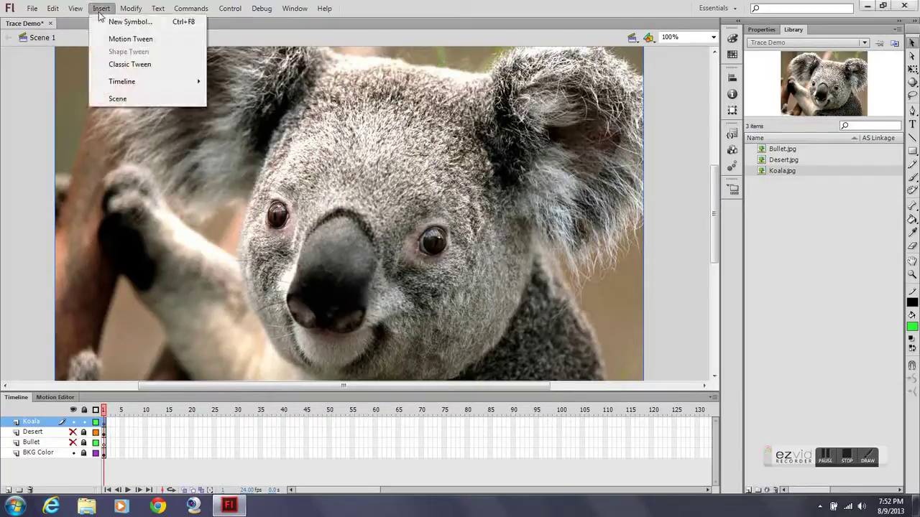
pyautogui.moveTo(130, 9)
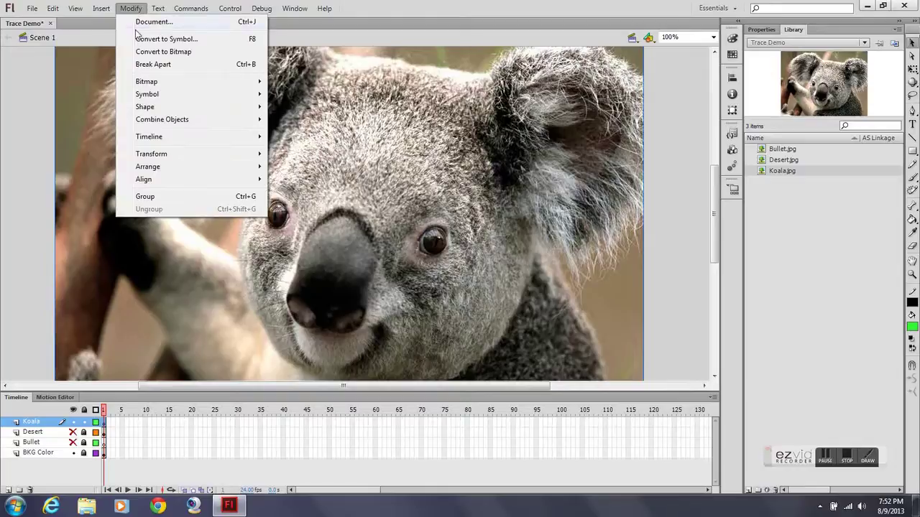
pyautogui.moveTo(147, 81)
pyautogui.click(299, 96)
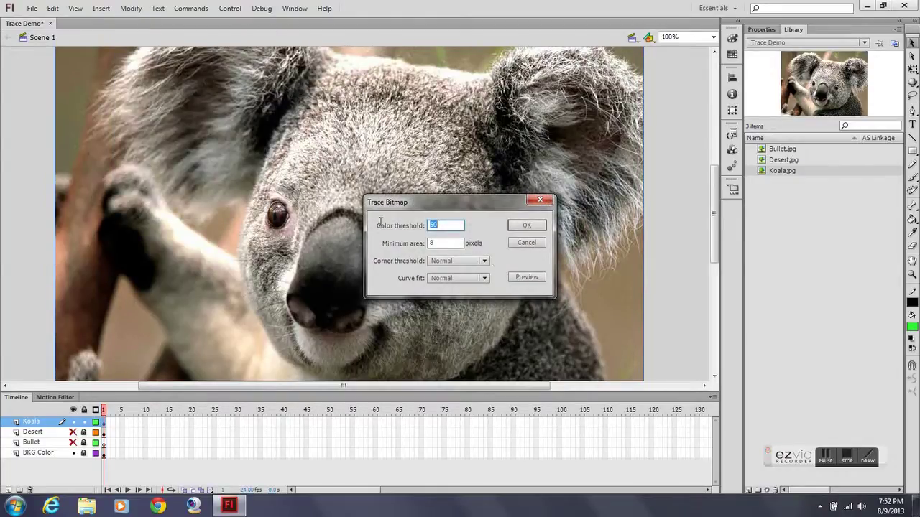
pyautogui.write('100')
pyautogui.click(525, 277)
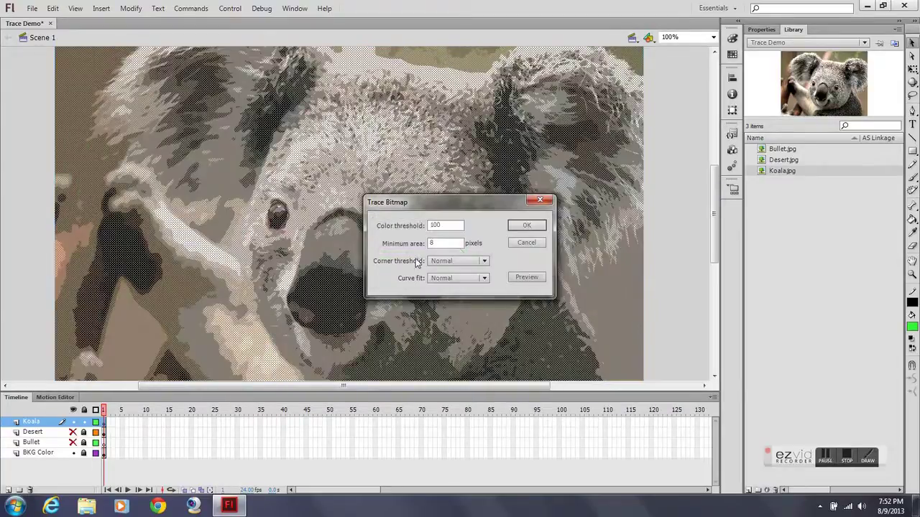
pyautogui.click(454, 227)
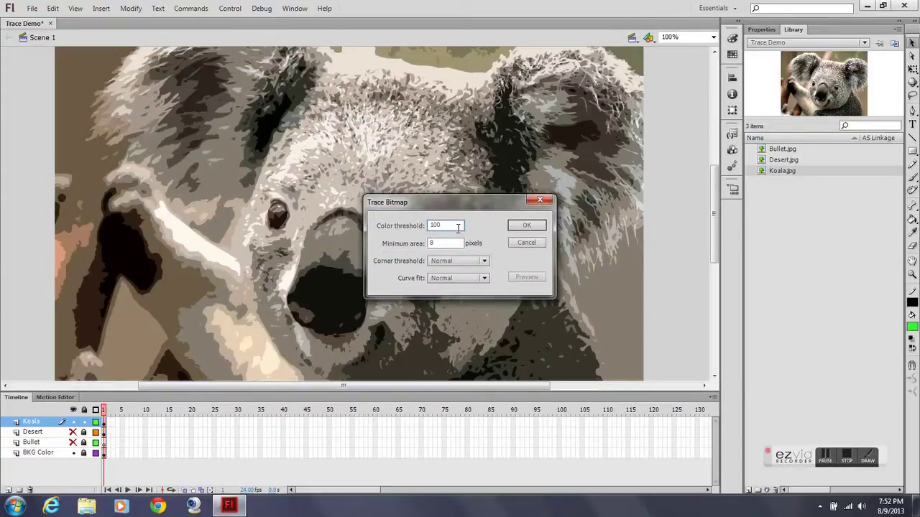
pyautogui.moveTo(454, 228); pyautogui.dragTo(414, 230)
pyautogui.write('50')
pyautogui.click(527, 277)
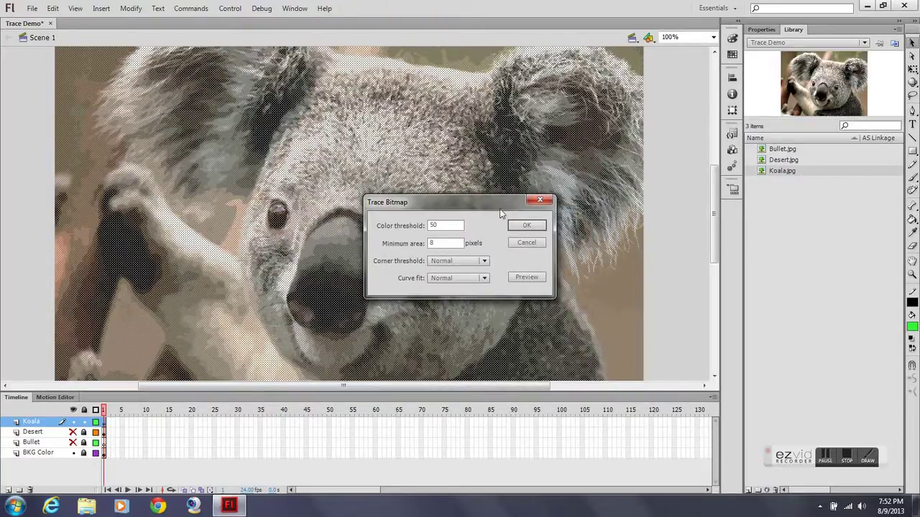
pyautogui.moveTo(431, 202); pyautogui.dragTo(544, 247)
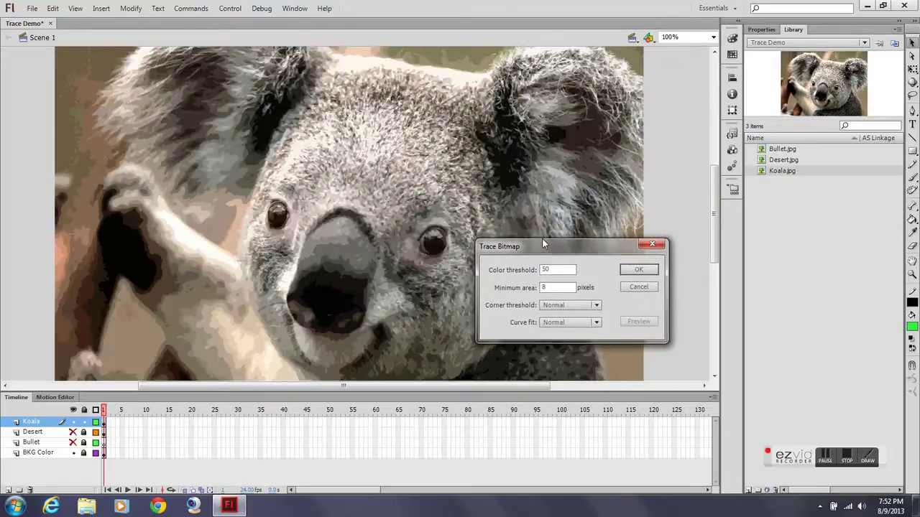
pyautogui.click(640, 289)
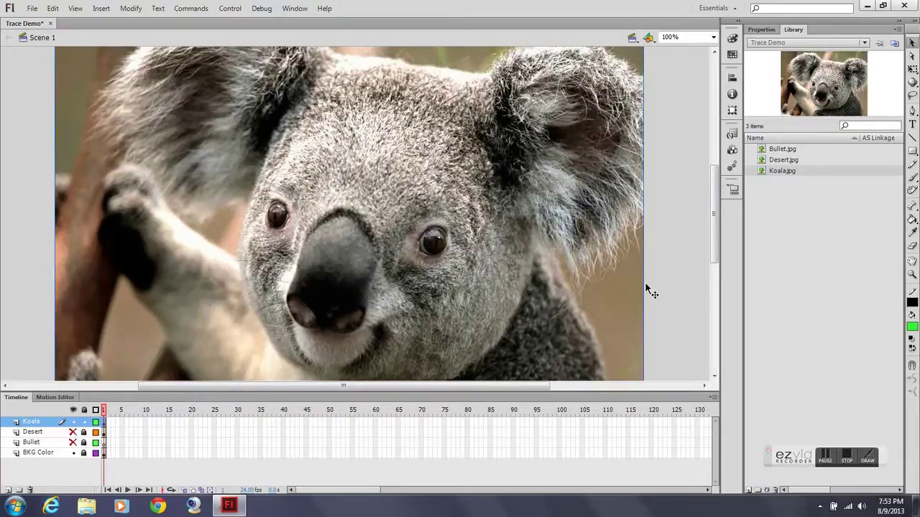
# - Check Koala.jpg's bitmap properties twice, leaving them unchanged
pyautogui.rightClick(803, 174)
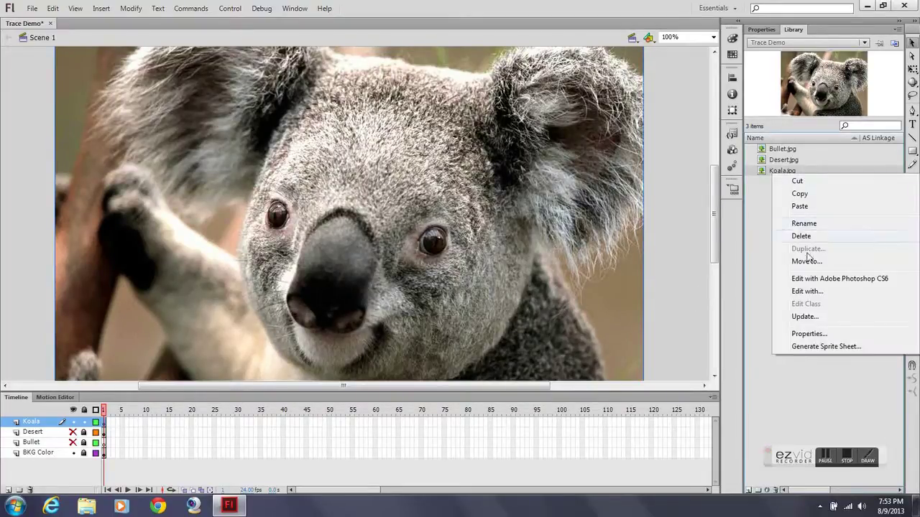
pyautogui.click(811, 336)
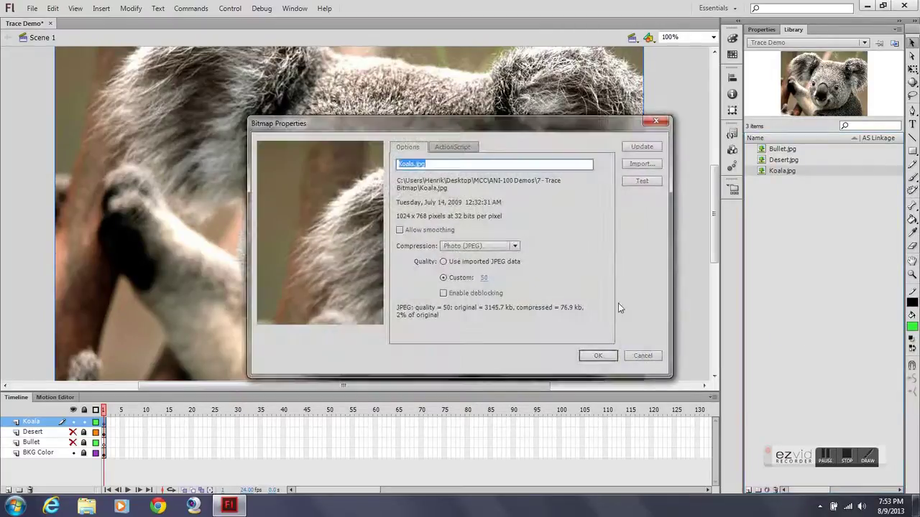
pyautogui.click(602, 359)
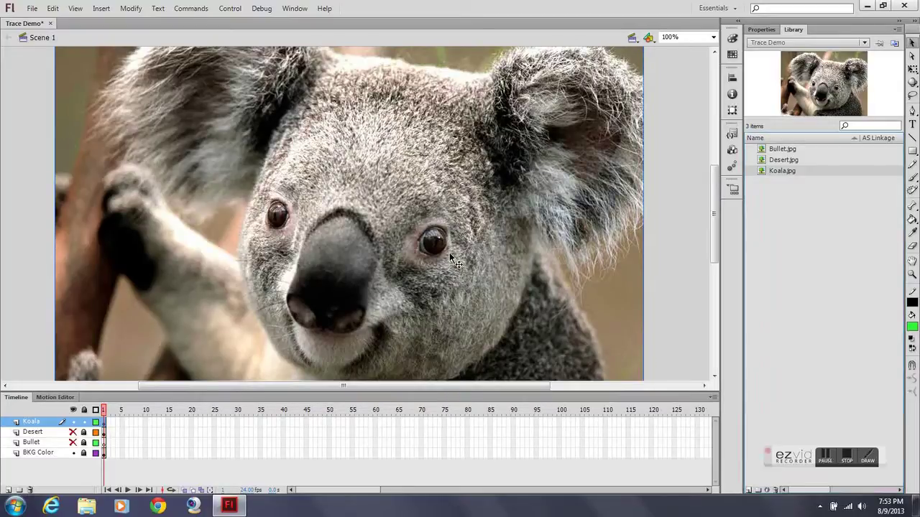
pyautogui.rightClick(797, 172)
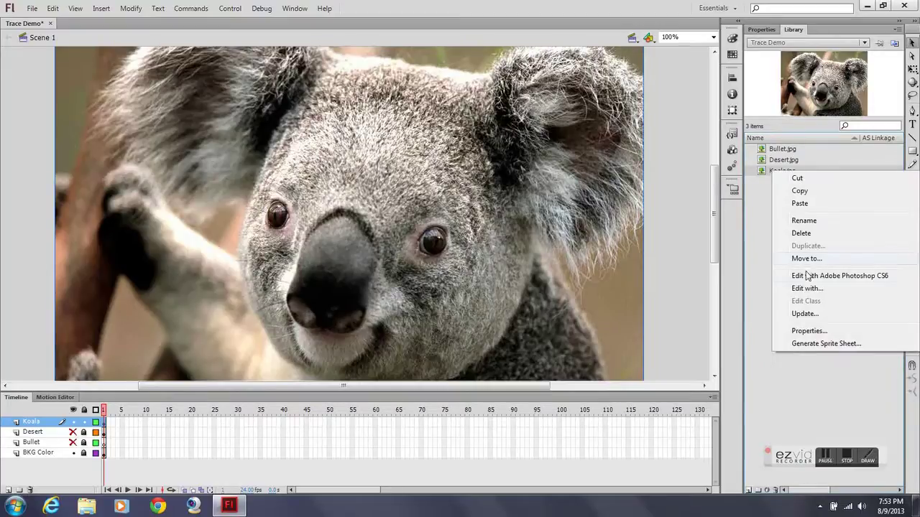
pyautogui.click(799, 330)
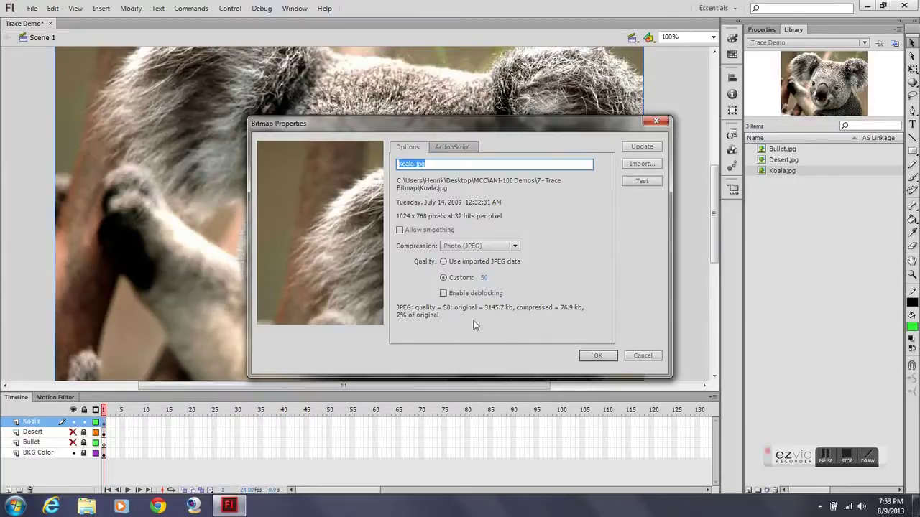
pyautogui.click(597, 356)
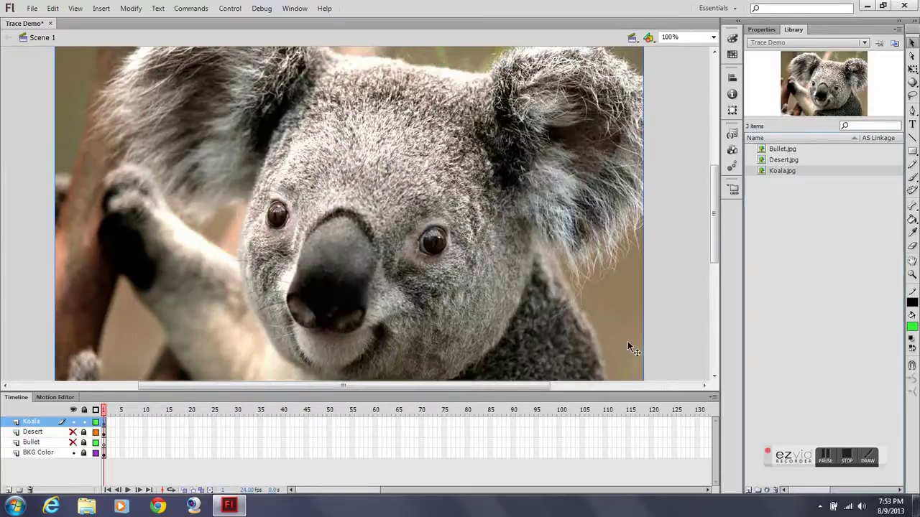
# - Delete the koala photo from the stage and drag a fresh Koala.jpg copy onto it
pyautogui.click(774, 161)
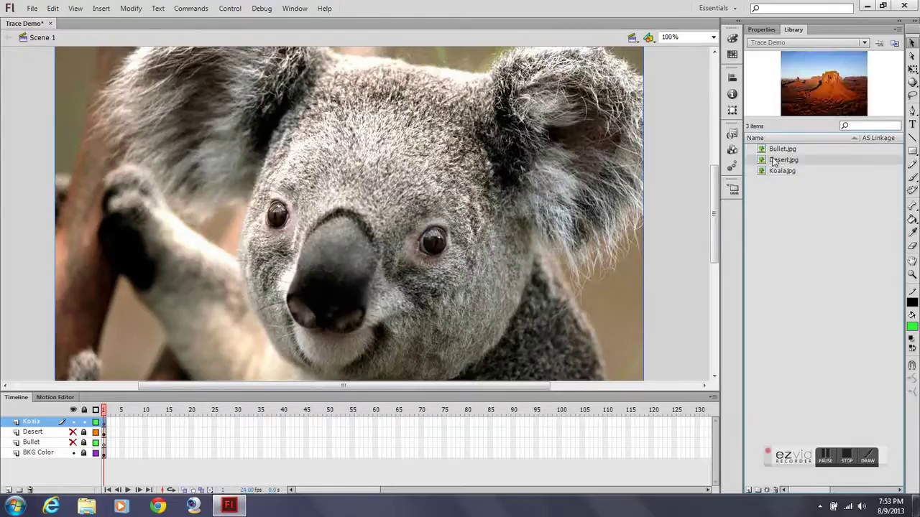
pyautogui.moveTo(776, 151); pyautogui.dragTo(662, 247)
pyautogui.press('Delete')
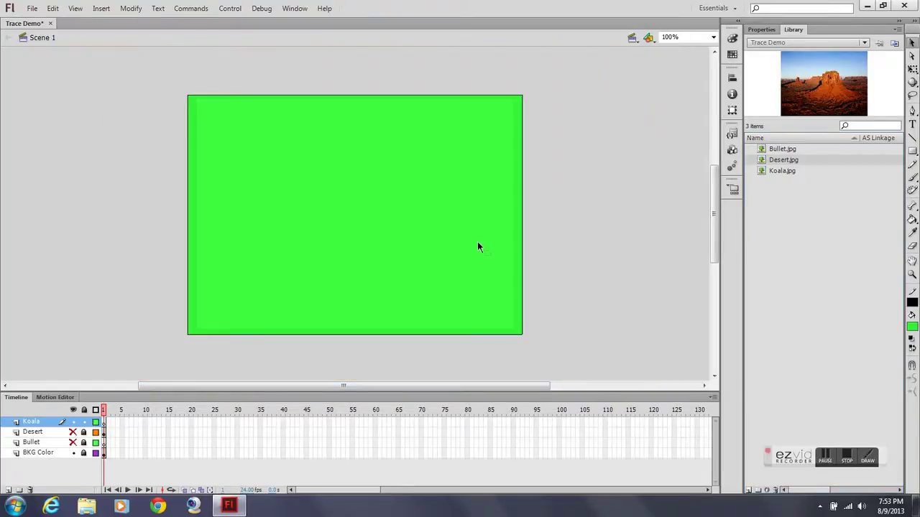
pyautogui.click(794, 173)
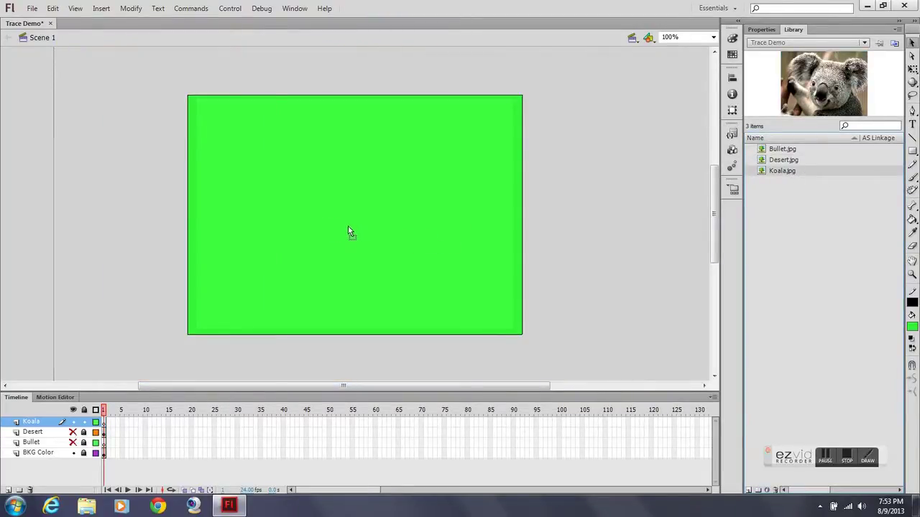
pyautogui.moveTo(361, 258); pyautogui.dragTo(361, 257)
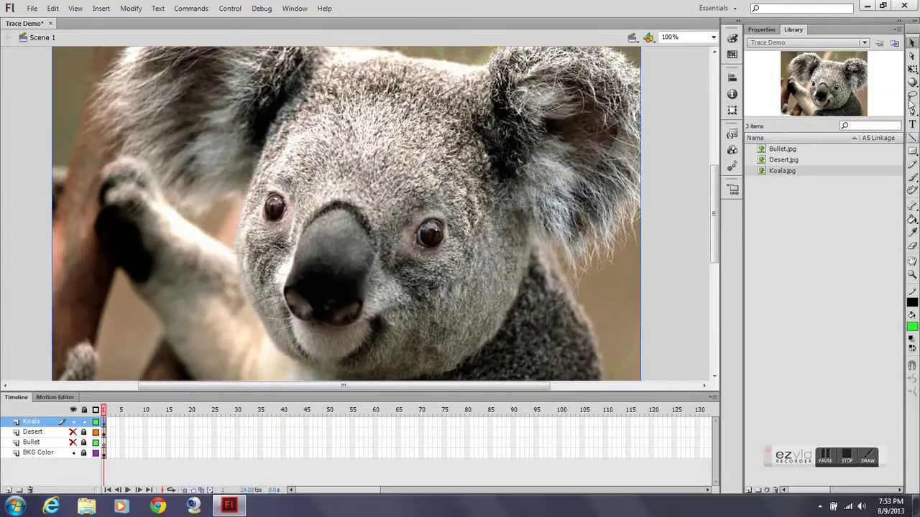
# - Scale the koala photo to about 60% with Free Transform, then return to 100% zoom
pyautogui.click(912, 69)
pyautogui.hotkey('ctrl', '-')
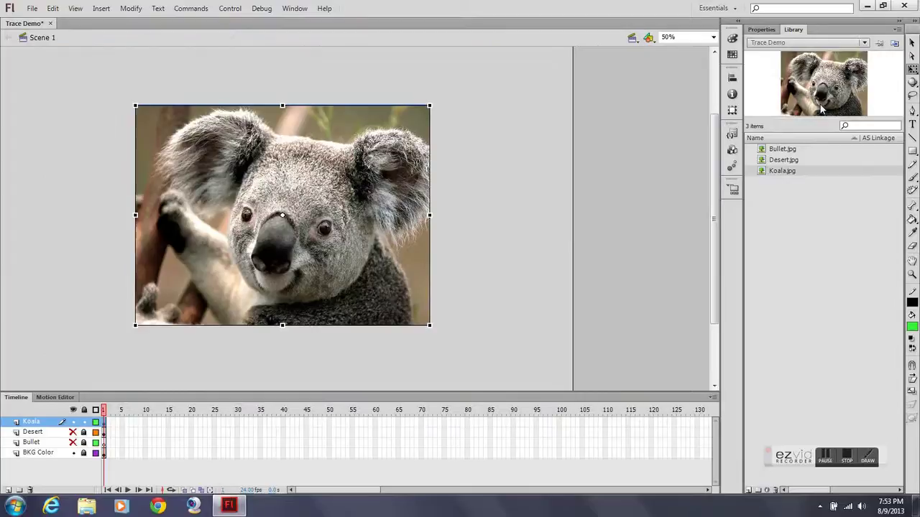
pyautogui.moveTo(430, 325); pyautogui.dragTo(351, 263)
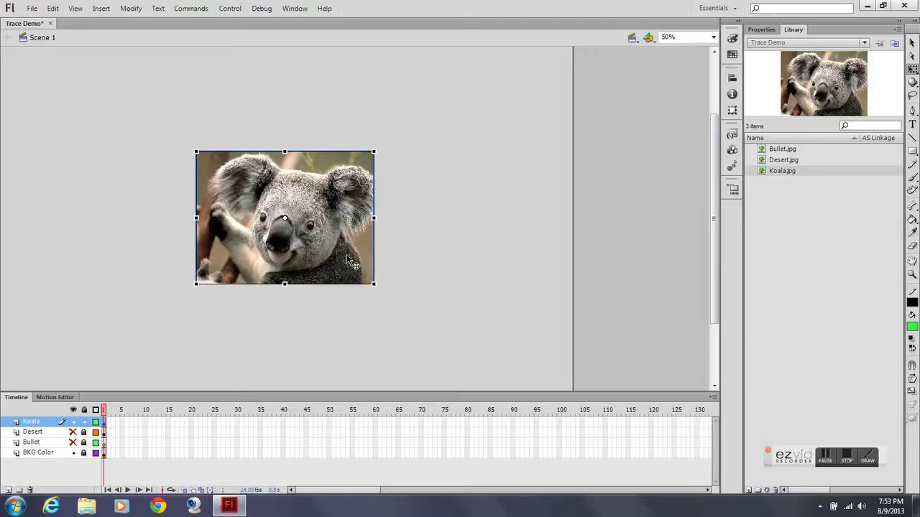
pyautogui.click(913, 43)
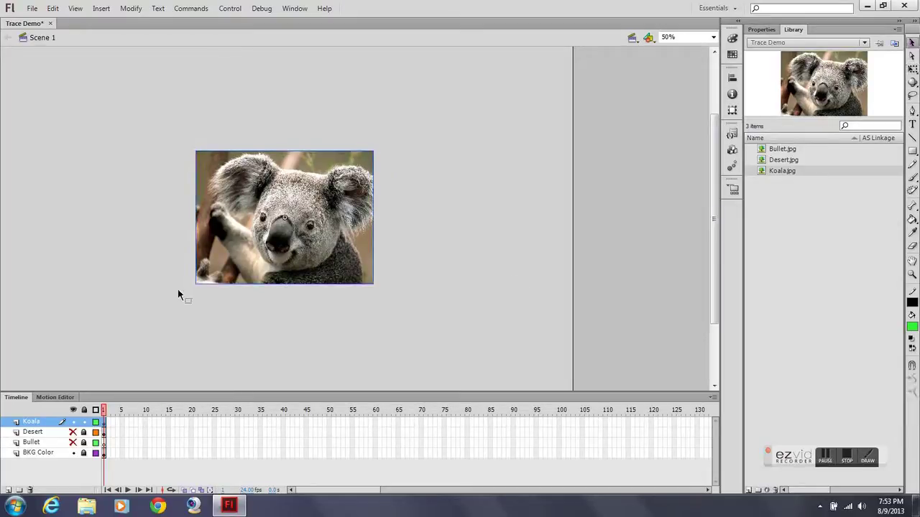
pyautogui.hotkey('ctrl', '1')
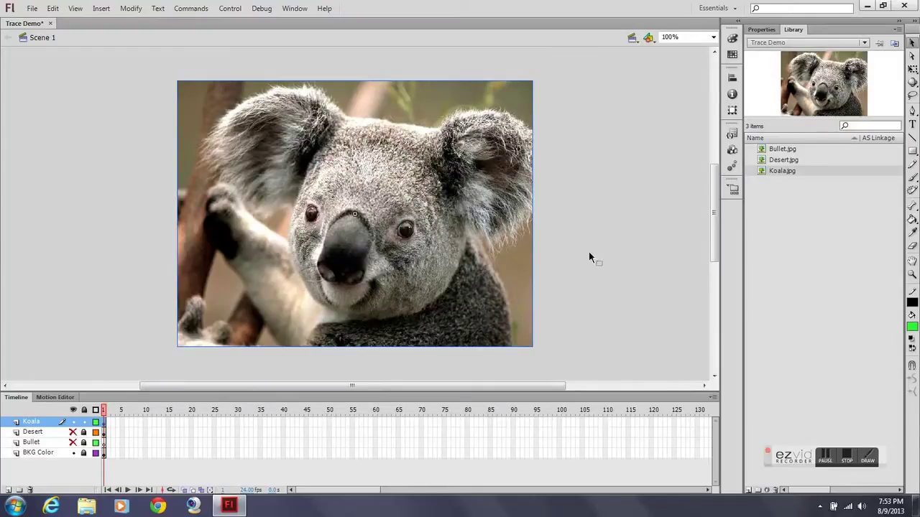
pyautogui.click(129, 8)
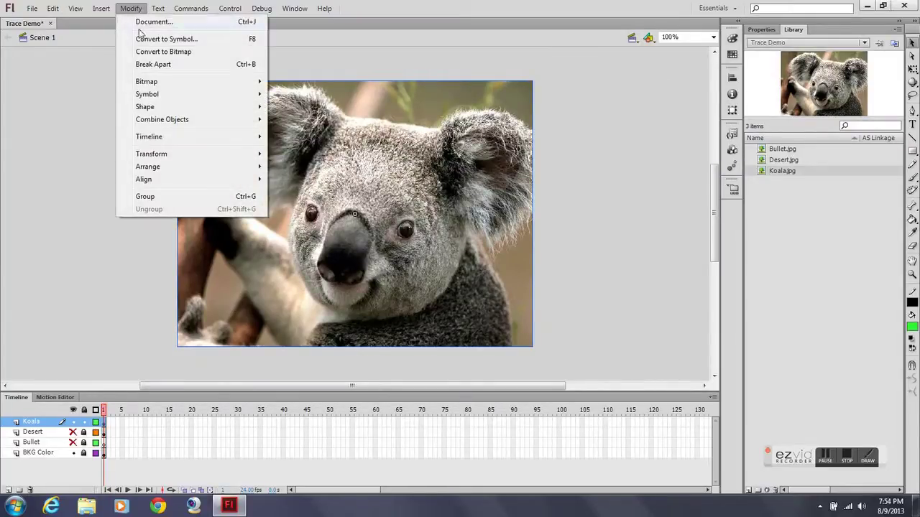
# - Trace the koala bitmap with colour threshold 50 and minimum area 8, previewing before applying
pyautogui.moveTo(234, 82)
pyautogui.click(307, 95)
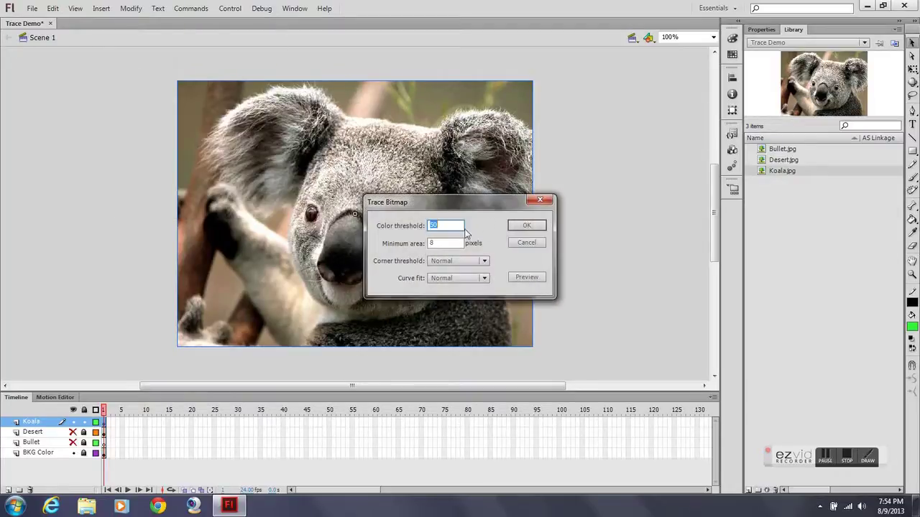
pyautogui.click(526, 277)
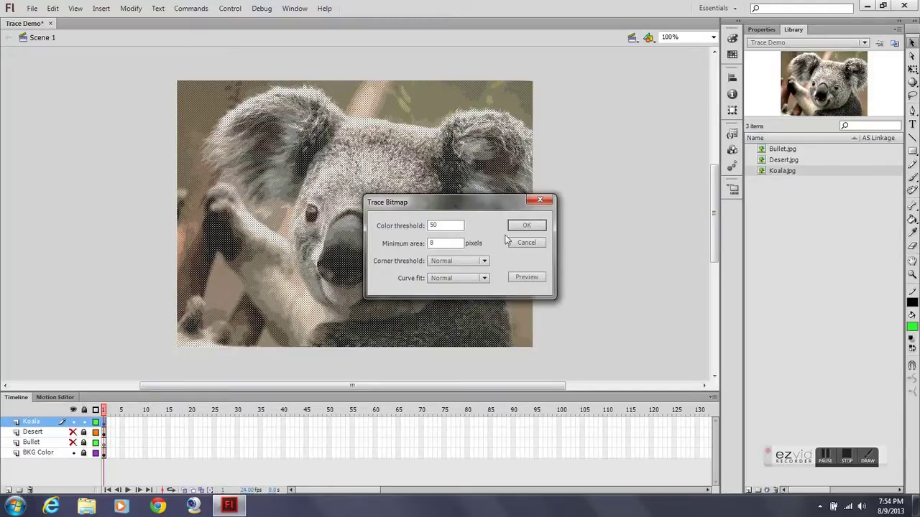
pyautogui.moveTo(456, 204)
pyautogui.mouseDown()
pyautogui.moveTo(559, 238)
pyautogui.moveTo(635, 237)
pyautogui.mouseUp()
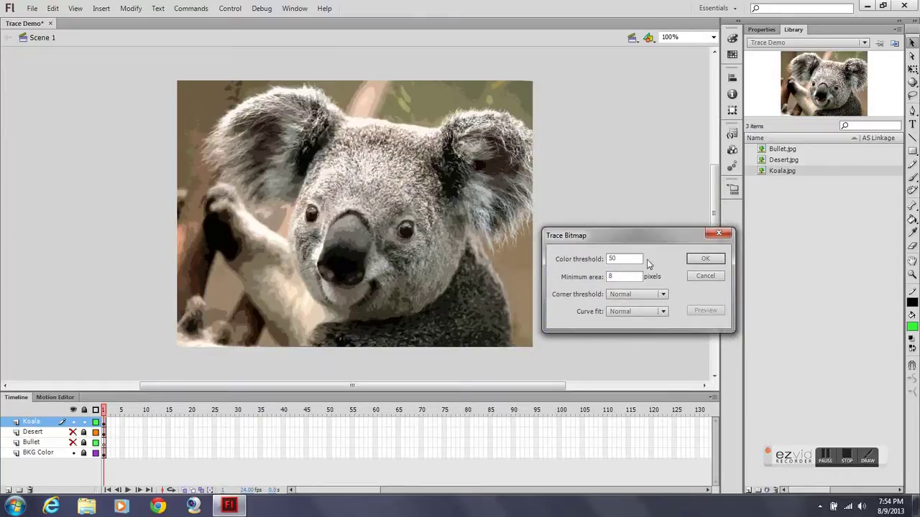
pyautogui.click(707, 260)
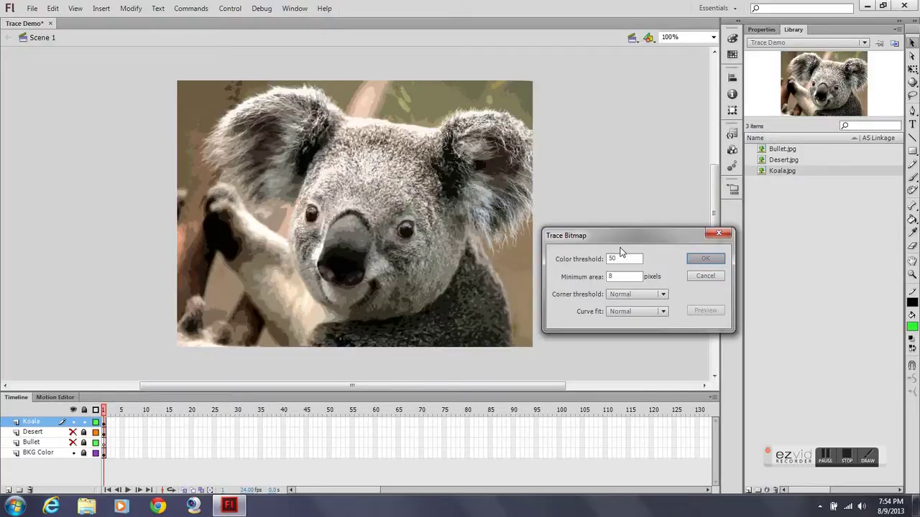
# - Confirm the trace and delete stray background fragments along the top, including the brownish top-left one
pyautogui.press('Return')
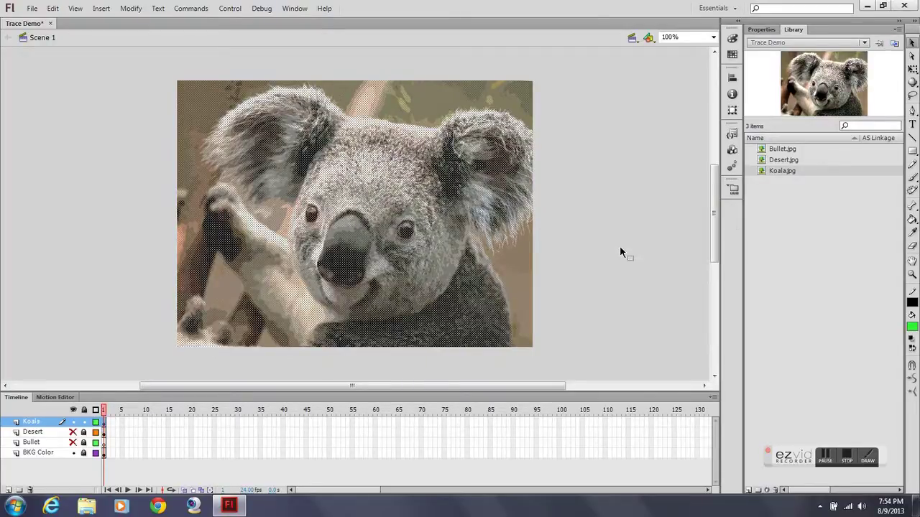
pyautogui.click(590, 187)
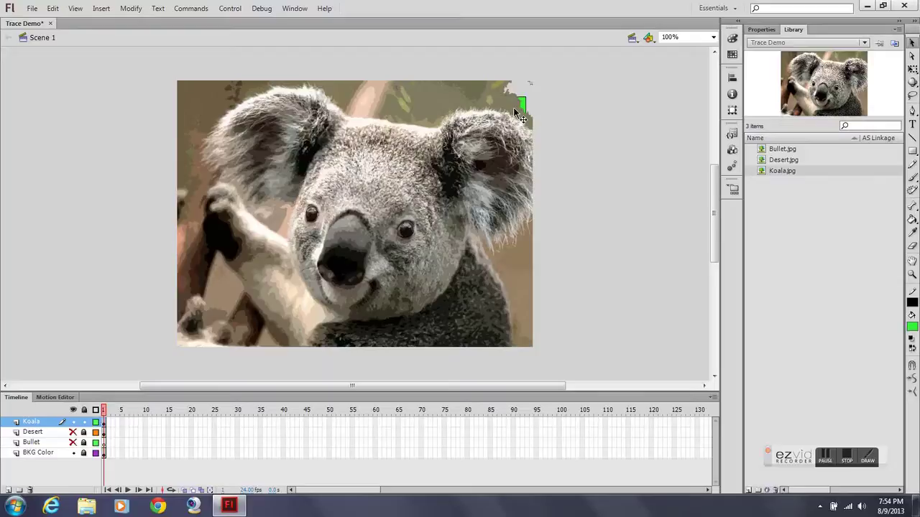
pyautogui.press('Delete')
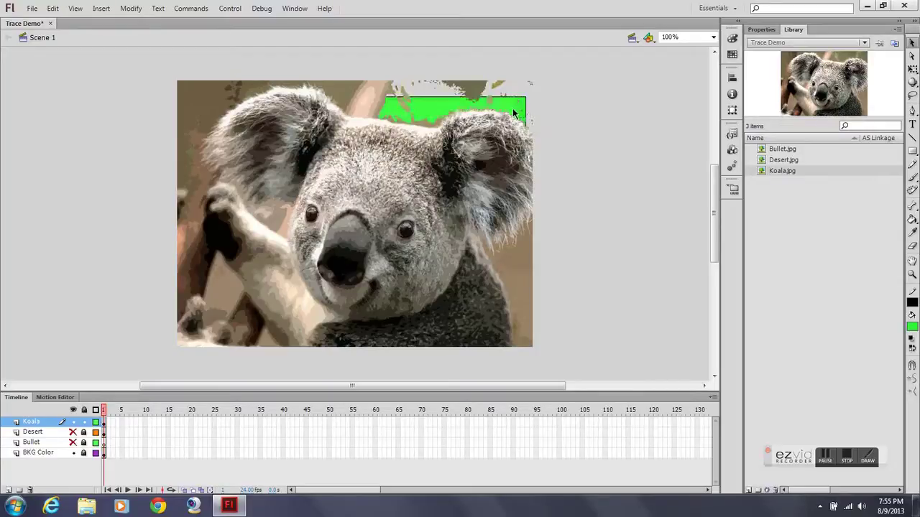
pyautogui.click(468, 92)
pyautogui.press('Delete')
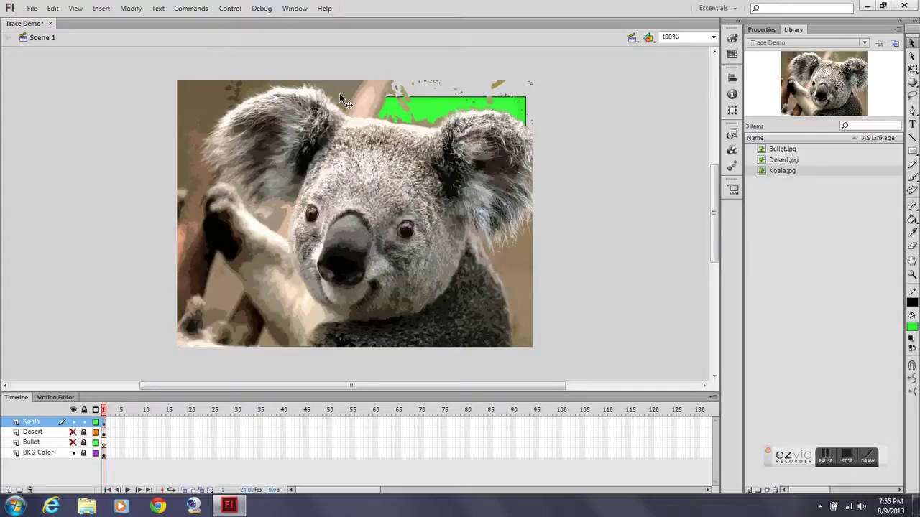
pyautogui.press('Delete')
pyautogui.click(209, 92)
pyautogui.press('Delete')
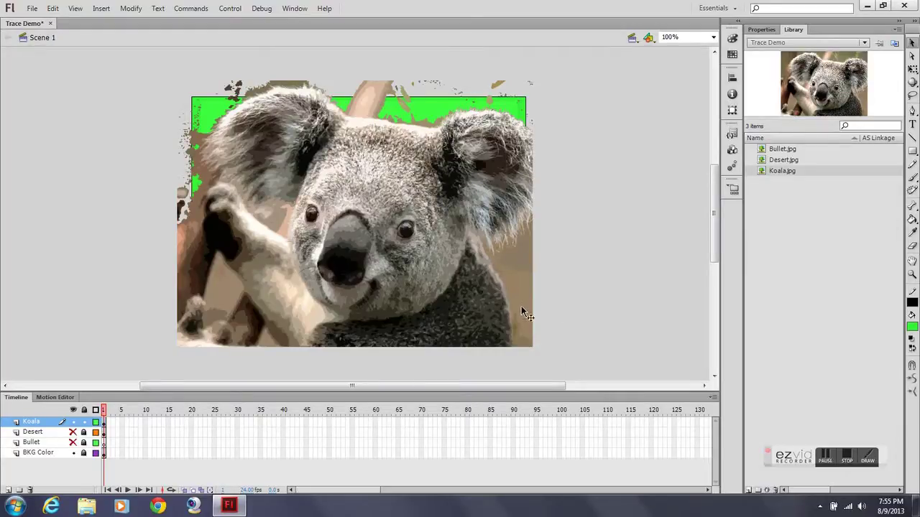
# - Delete the leftover fragments at the koala's right and lower-right edges
pyautogui.press('Delete')
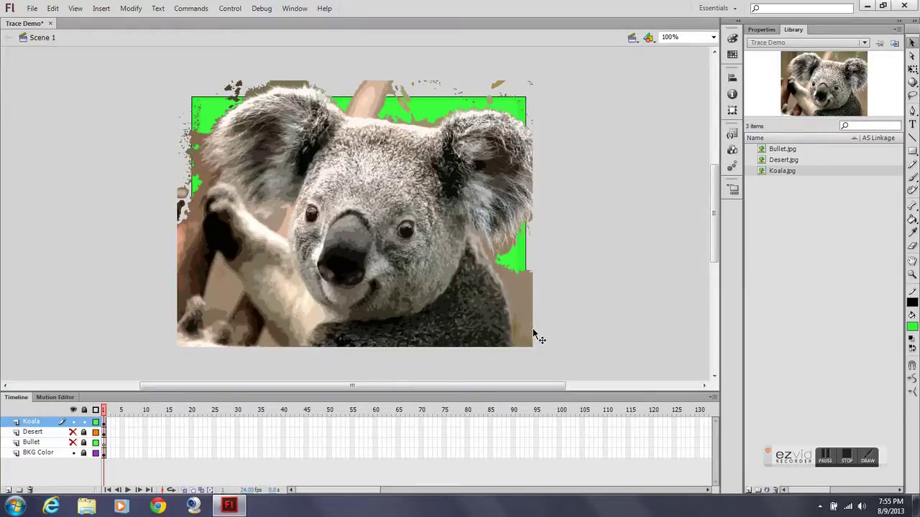
pyautogui.press('Delete')
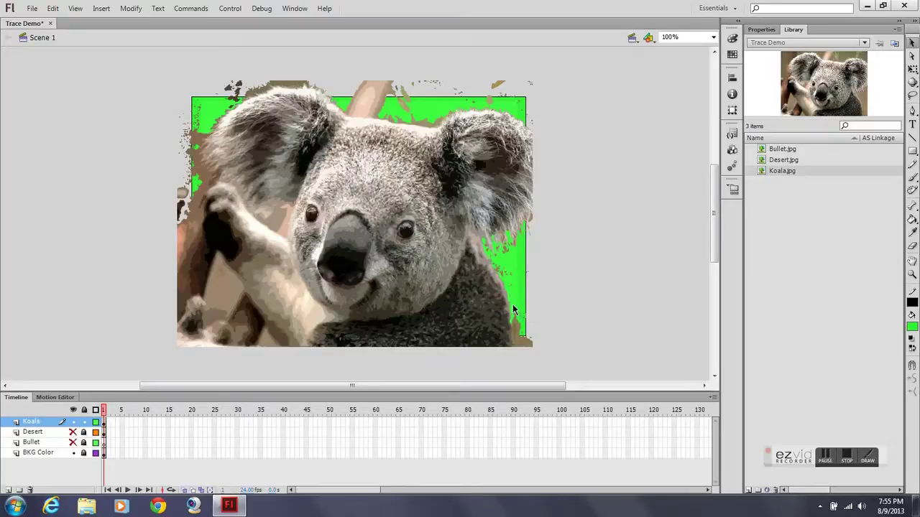
pyautogui.moveTo(513, 305); pyautogui.dragTo(568, 371)
pyautogui.press('Delete')
pyautogui.click(912, 246)
# - Erase the stray scraps above the koala's head and along its top edge, undoing overshoots
pyautogui.moveTo(232, 83)
pyautogui.mouseDown()
pyautogui.moveTo(256, 79)
pyautogui.moveTo(207, 132)
pyautogui.moveTo(208, 175)
pyautogui.moveTo(181, 221)
pyautogui.moveTo(183, 188)
pyautogui.moveTo(179, 219)
pyautogui.moveTo(200, 191)
pyautogui.moveTo(185, 189)
pyautogui.moveTo(184, 122)
pyautogui.moveTo(179, 164)
pyautogui.moveTo(201, 175)
pyautogui.moveTo(193, 168)
pyautogui.moveTo(198, 117)
pyautogui.moveTo(193, 143)
pyautogui.moveTo(196, 132)
pyautogui.moveTo(173, 112)
pyautogui.moveTo(188, 122)
pyautogui.moveTo(236, 97)
pyautogui.moveTo(209, 110)
pyautogui.moveTo(310, 85)
pyautogui.moveTo(384, 115)
pyautogui.moveTo(433, 123)
pyautogui.moveTo(488, 109)
pyautogui.moveTo(518, 122)
pyautogui.moveTo(541, 167)
pyautogui.moveTo(536, 204)
pyautogui.moveTo(497, 265)
pyautogui.moveTo(522, 345)
pyautogui.mouseUp()
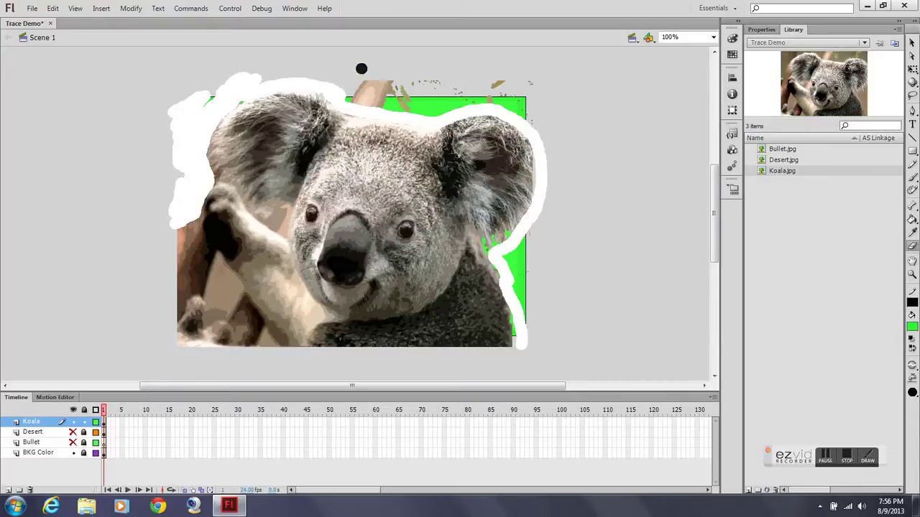
pyautogui.hotkey('ctrl', 'z')
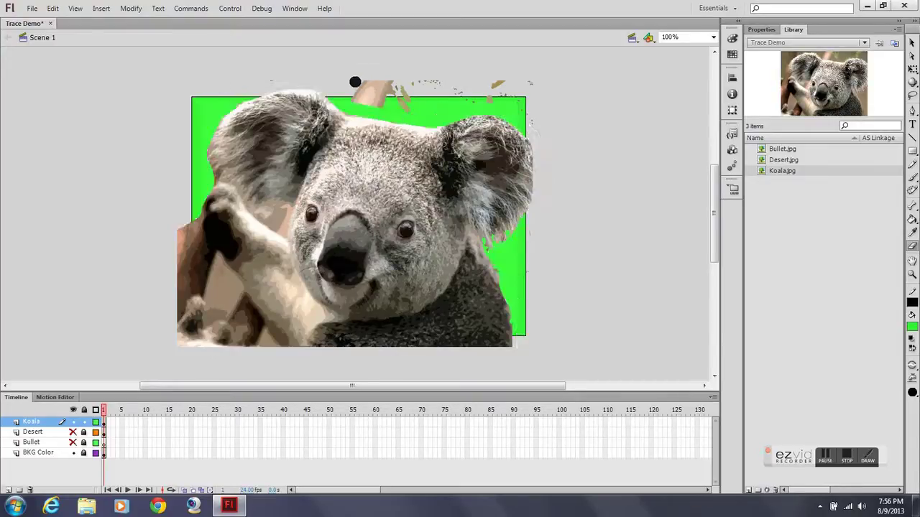
pyautogui.moveTo(349, 111)
pyautogui.mouseDown()
pyautogui.moveTo(439, 123)
pyautogui.moveTo(473, 110)
pyautogui.mouseUp()
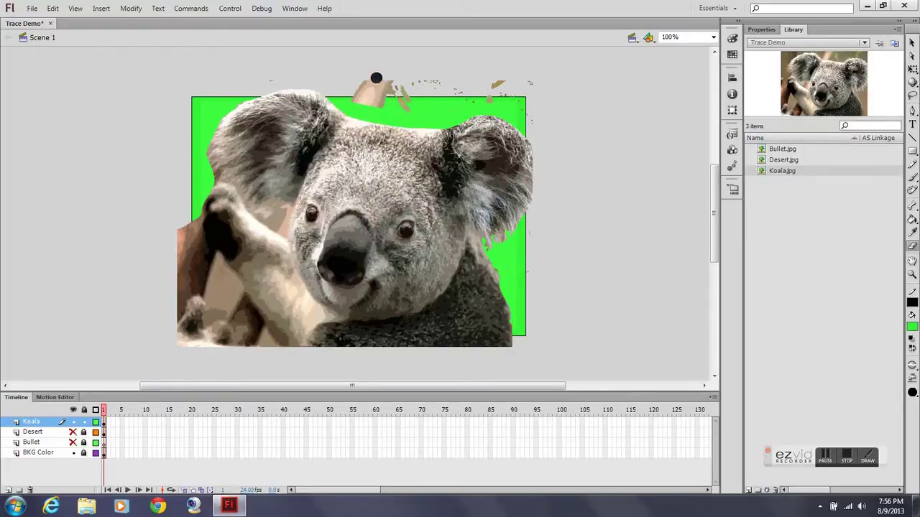
pyautogui.moveTo(361, 85)
pyautogui.mouseDown()
pyautogui.moveTo(388, 82)
pyautogui.moveTo(369, 90)
pyautogui.moveTo(404, 89)
pyautogui.moveTo(420, 104)
pyautogui.moveTo(403, 102)
pyautogui.moveTo(427, 80)
pyautogui.moveTo(476, 98)
pyautogui.moveTo(264, 85)
pyautogui.moveTo(273, 71)
pyautogui.moveTo(230, 80)
pyautogui.moveTo(244, 79)
pyautogui.moveTo(223, 96)
pyautogui.moveTo(270, 79)
pyautogui.moveTo(502, 79)
pyautogui.moveTo(527, 86)
pyautogui.moveTo(476, 106)
pyautogui.moveTo(478, 92)
pyautogui.moveTo(517, 85)
pyautogui.moveTo(536, 114)
pyautogui.moveTo(504, 95)
pyautogui.moveTo(534, 125)
pyautogui.moveTo(529, 97)
pyautogui.moveTo(542, 112)
pyautogui.moveTo(533, 79)
pyautogui.moveTo(526, 83)
pyautogui.moveTo(549, 104)
pyautogui.moveTo(564, 187)
pyautogui.moveTo(526, 240)
pyautogui.moveTo(519, 295)
pyautogui.moveTo(487, 253)
pyautogui.moveTo(527, 229)
pyautogui.moveTo(526, 262)
pyautogui.moveTo(511, 287)
pyautogui.moveTo(516, 271)
pyautogui.moveTo(531, 328)
pyautogui.moveTo(551, 340)
pyautogui.moveTo(566, 313)
pyautogui.moveTo(519, 252)
pyautogui.moveTo(508, 259)
pyautogui.moveTo(537, 241)
pyautogui.mouseUp()
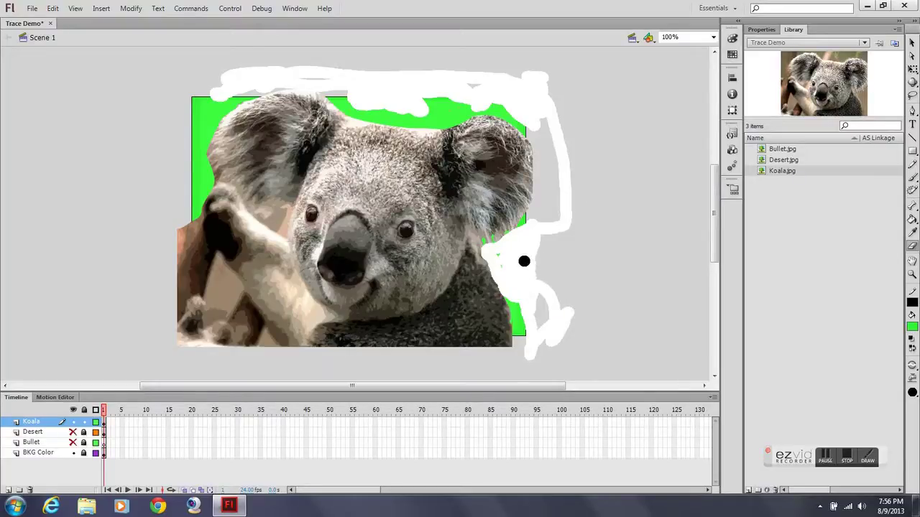
pyautogui.hotkey('ctrl', 'z')
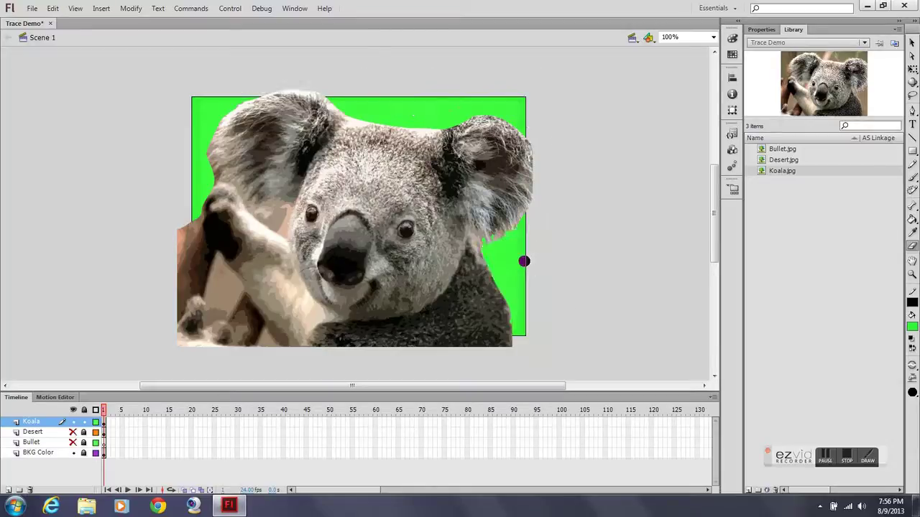
pyautogui.moveTo(499, 267); pyautogui.dragTo(535, 314)
pyautogui.hotkey('ctrl', 'z')
# - Delete the tan and brown scraps along the koala's lower-left edge
pyautogui.click(912, 43)
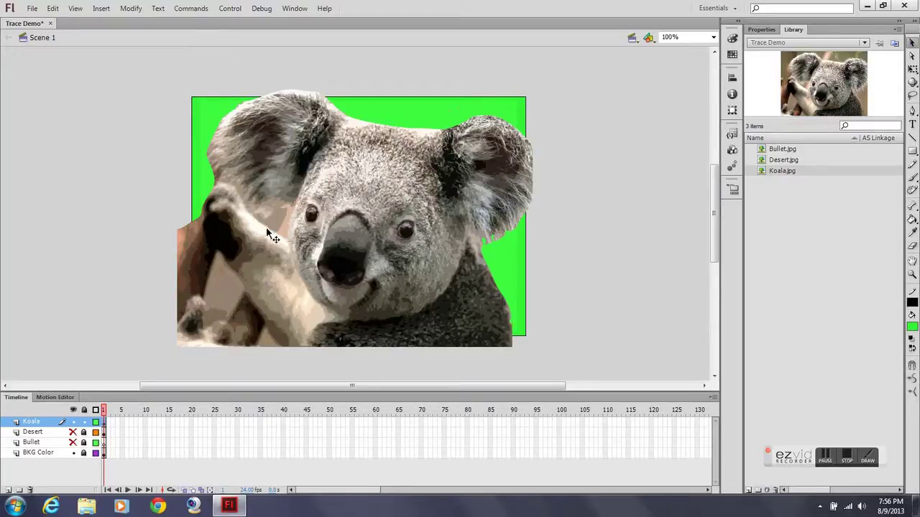
pyautogui.press('Delete')
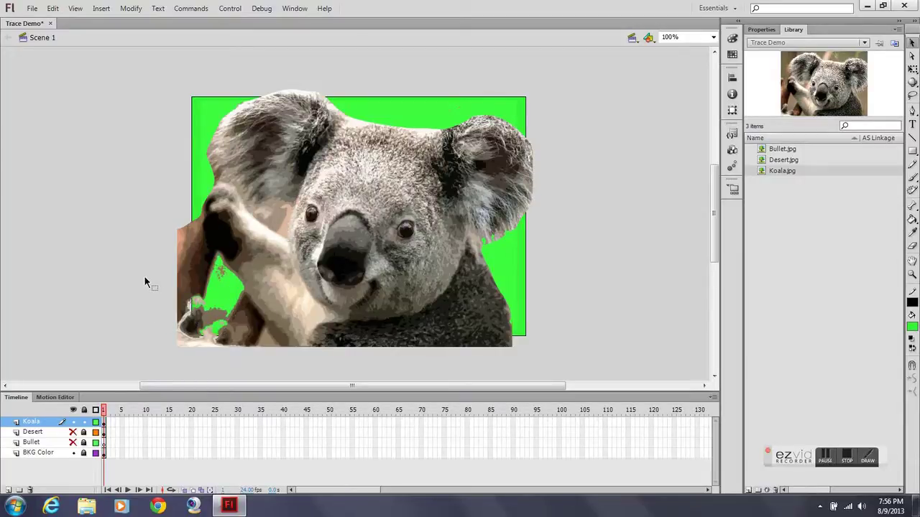
pyautogui.moveTo(174, 248); pyautogui.dragTo(203, 357)
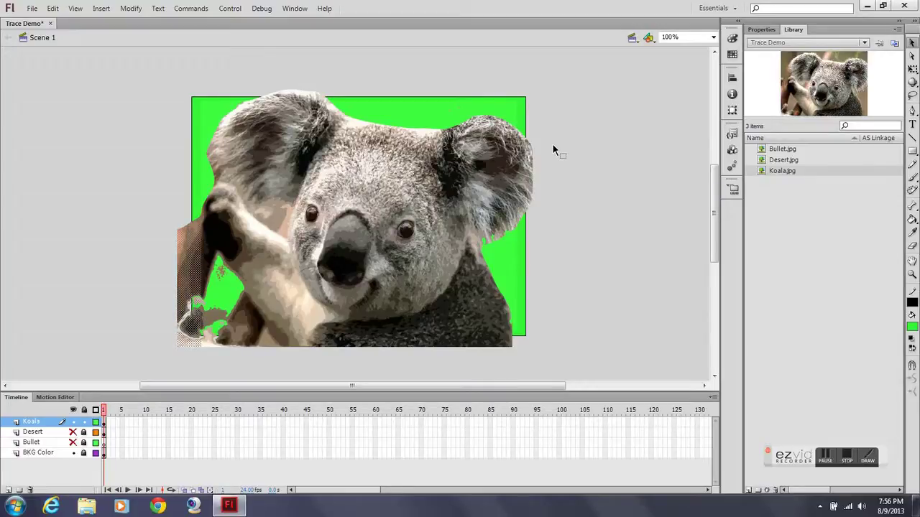
pyautogui.press('Delete')
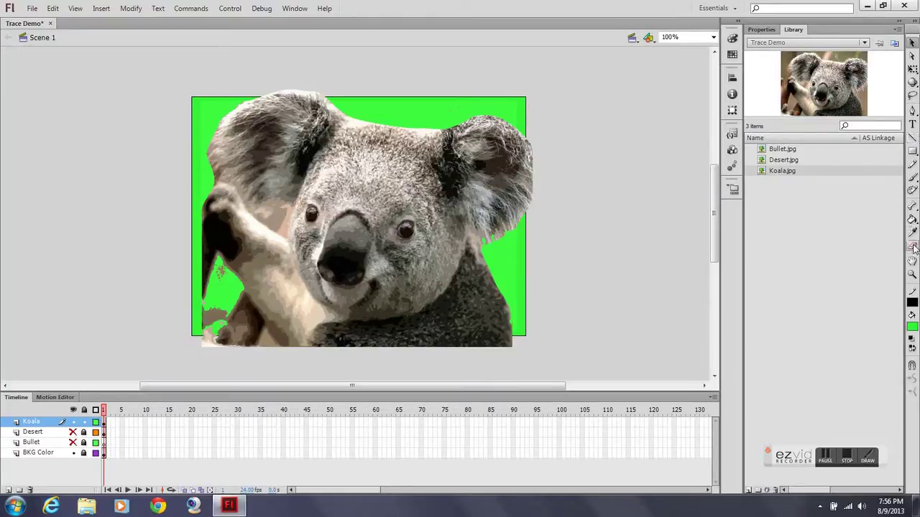
pyautogui.click(912, 246)
pyautogui.moveTo(197, 236)
pyautogui.mouseDown()
pyautogui.moveTo(240, 286)
pyautogui.moveTo(218, 304)
pyautogui.moveTo(231, 309)
pyautogui.moveTo(225, 319)
pyautogui.moveTo(200, 333)
pyautogui.moveTo(206, 348)
pyautogui.moveTo(215, 327)
pyautogui.moveTo(195, 312)
pyautogui.moveTo(200, 333)
pyautogui.moveTo(194, 326)
pyautogui.moveTo(208, 299)
pyautogui.moveTo(199, 275)
pyautogui.moveTo(200, 313)
pyautogui.moveTo(195, 250)
pyautogui.moveTo(226, 278)
pyautogui.moveTo(205, 253)
pyautogui.moveTo(207, 281)
pyautogui.moveTo(203, 271)
pyautogui.moveTo(222, 306)
pyautogui.mouseUp()
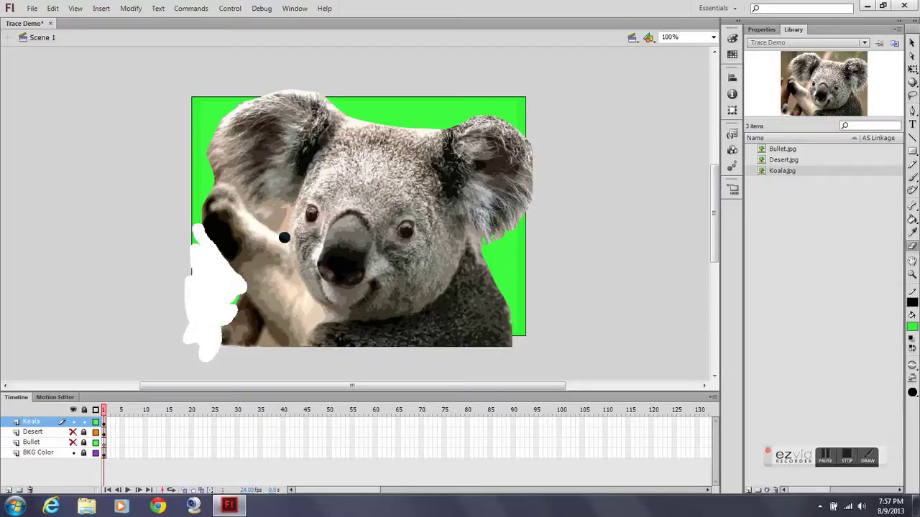
pyautogui.hotkey('ctrl', 'z')
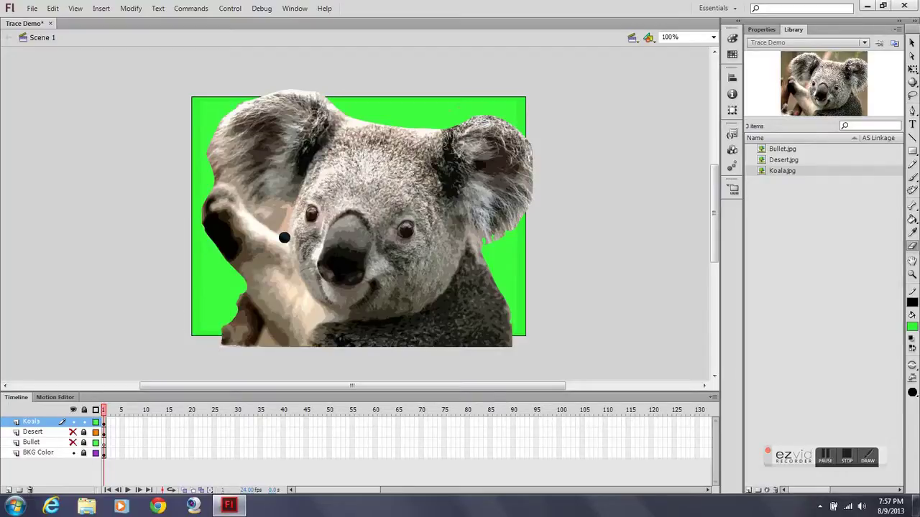
# - Delete the small patch at the bottom edge and the lower-left part of the paw fill
pyautogui.click(912, 43)
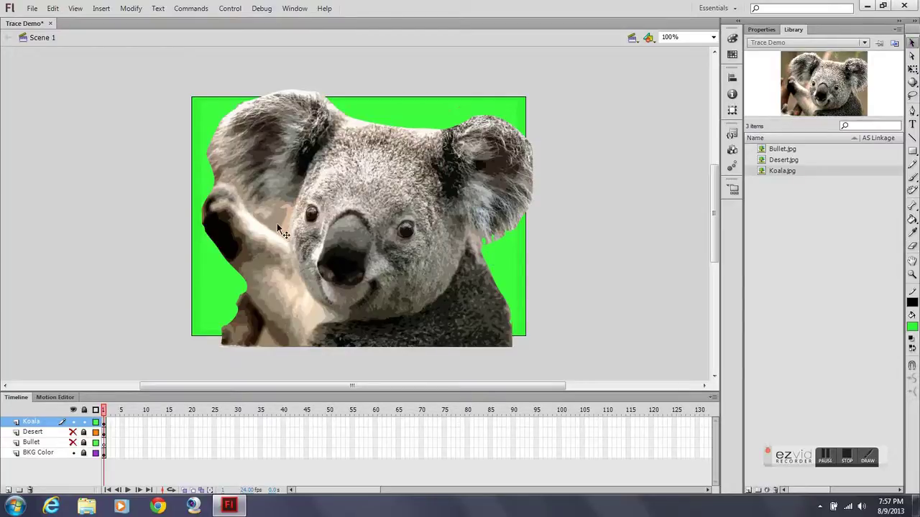
pyautogui.click(264, 338)
pyautogui.press('Delete')
pyautogui.moveTo(234, 345); pyautogui.dragTo(249, 359)
pyautogui.click(261, 337)
pyautogui.press('Delete')
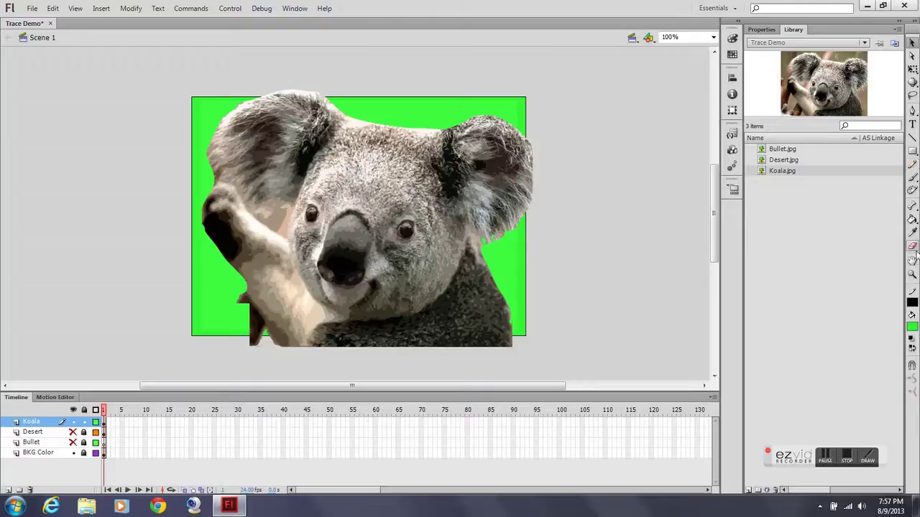
# - Erase the remaining scraps below the paw and between the paw and face
pyautogui.click(912, 246)
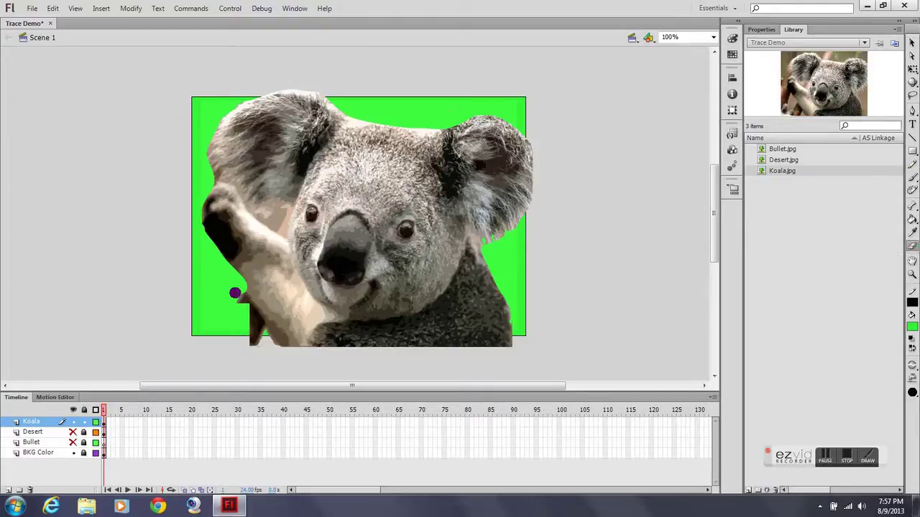
pyautogui.moveTo(235, 292)
pyautogui.mouseDown()
pyautogui.moveTo(280, 349)
pyautogui.moveTo(246, 345)
pyautogui.moveTo(248, 328)
pyautogui.moveTo(263, 339)
pyautogui.moveTo(241, 321)
pyautogui.moveTo(257, 327)
pyautogui.moveTo(233, 302)
pyautogui.moveTo(240, 291)
pyautogui.moveTo(298, 358)
pyautogui.mouseUp()
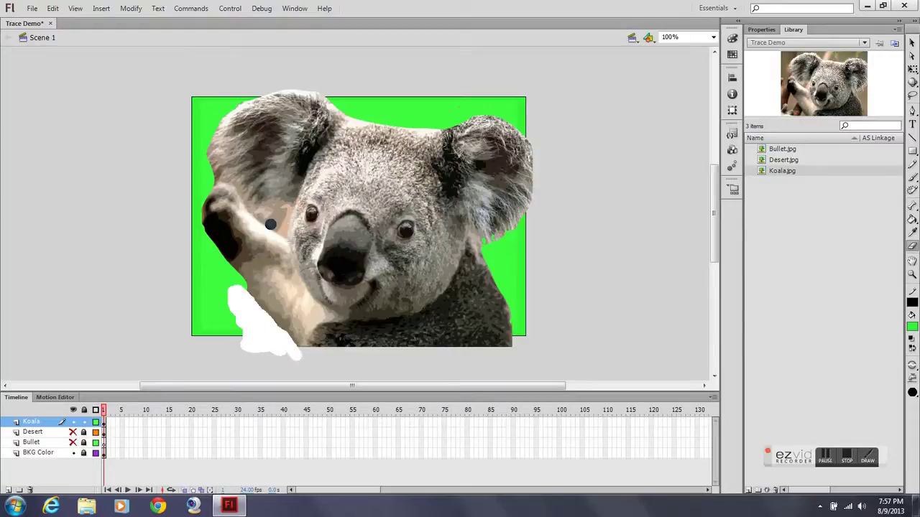
pyautogui.moveTo(289, 205)
pyautogui.mouseDown()
pyautogui.moveTo(279, 232)
pyautogui.moveTo(267, 218)
pyautogui.moveTo(291, 204)
pyautogui.moveTo(275, 228)
pyautogui.mouseUp()
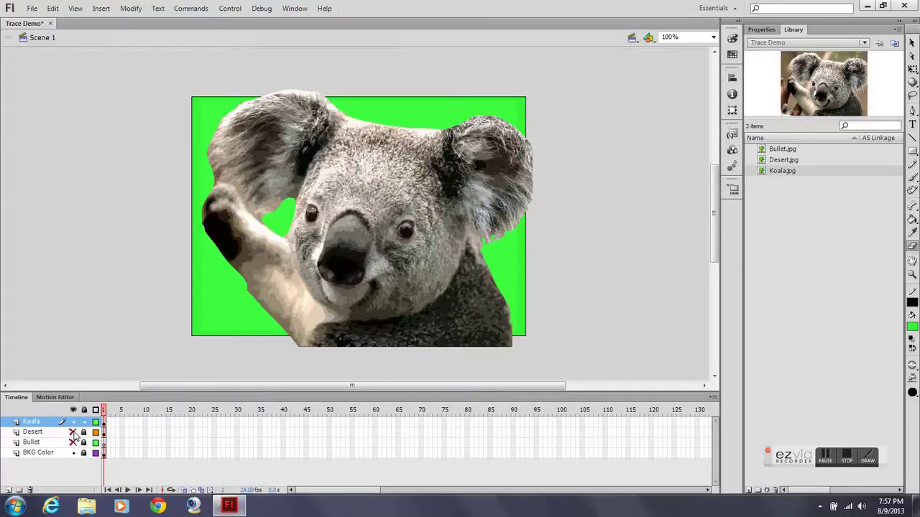
# - Show the Desert layer and break the whole koala image apart into fills
pyautogui.click(73, 433)
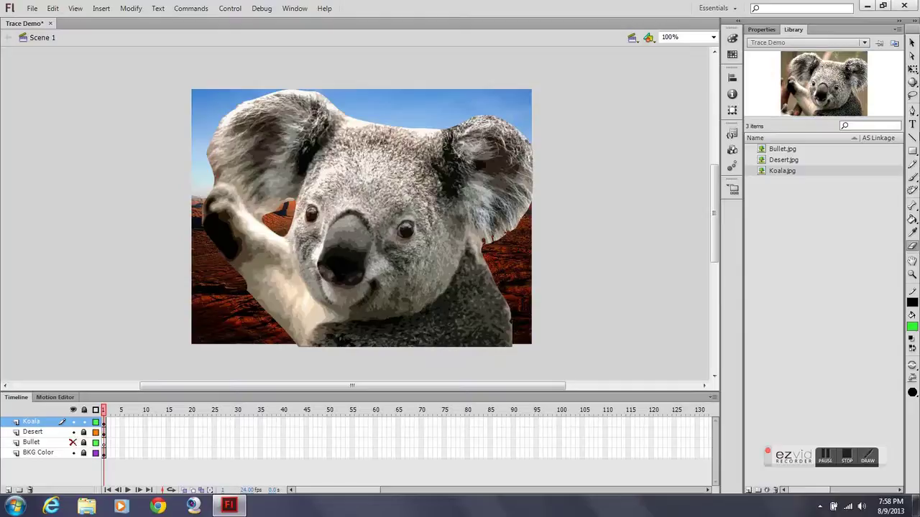
pyautogui.click(911, 43)
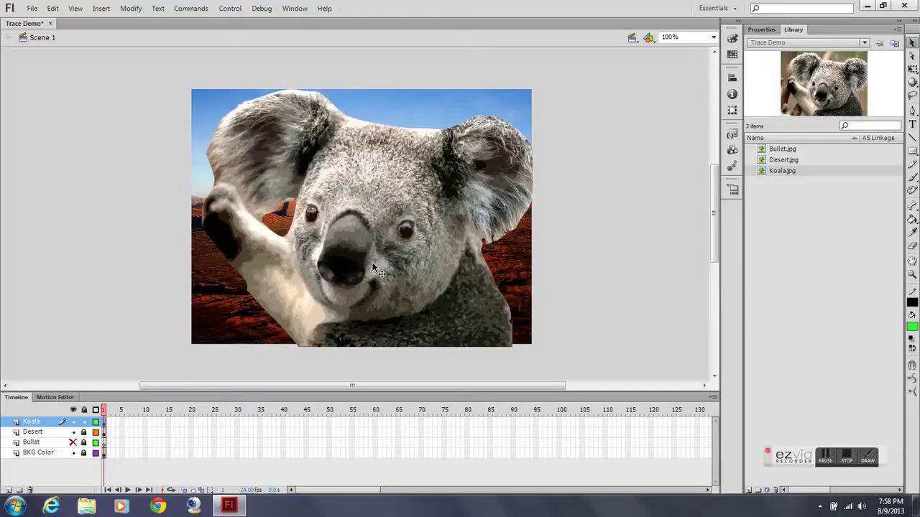
pyautogui.moveTo(244, 185); pyautogui.dragTo(565, 373)
pyautogui.hotkey('ctrl', 'b')
# - Shrink the koala to about two-thirds size and move it into the desert's lower-right corner
pyautogui.click(913, 70)
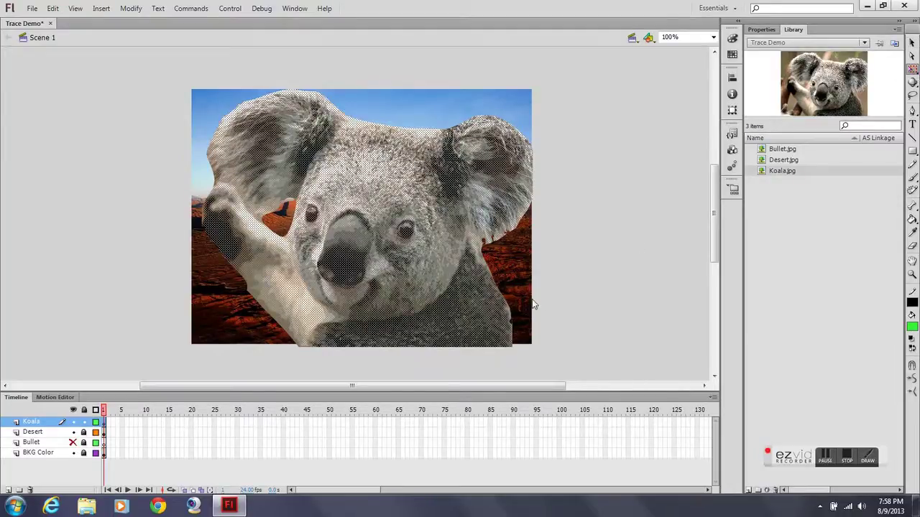
pyautogui.click(531, 329)
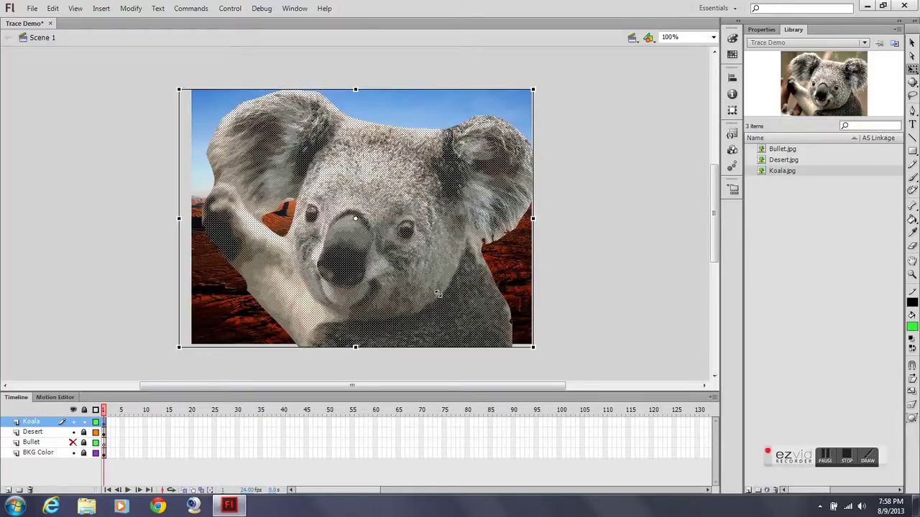
pyautogui.moveTo(438, 293); pyautogui.dragTo(426, 285)
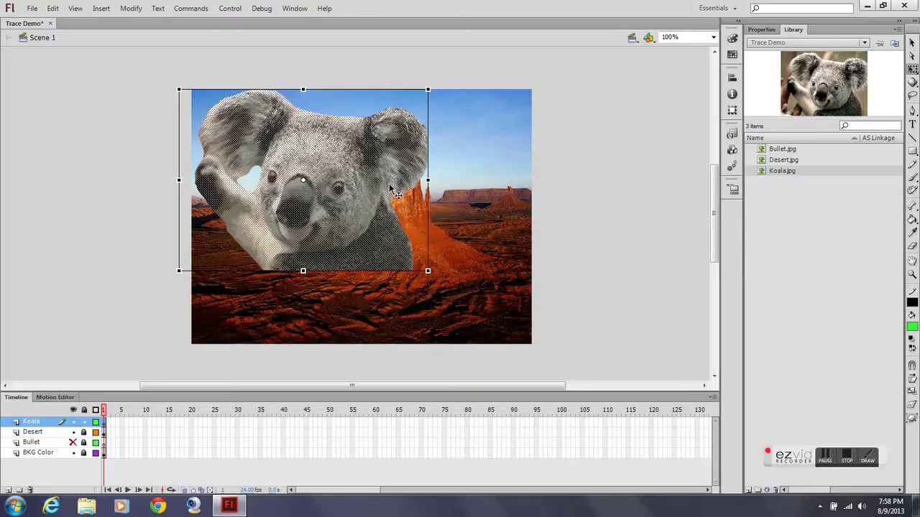
pyautogui.moveTo(365, 171); pyautogui.dragTo(465, 244)
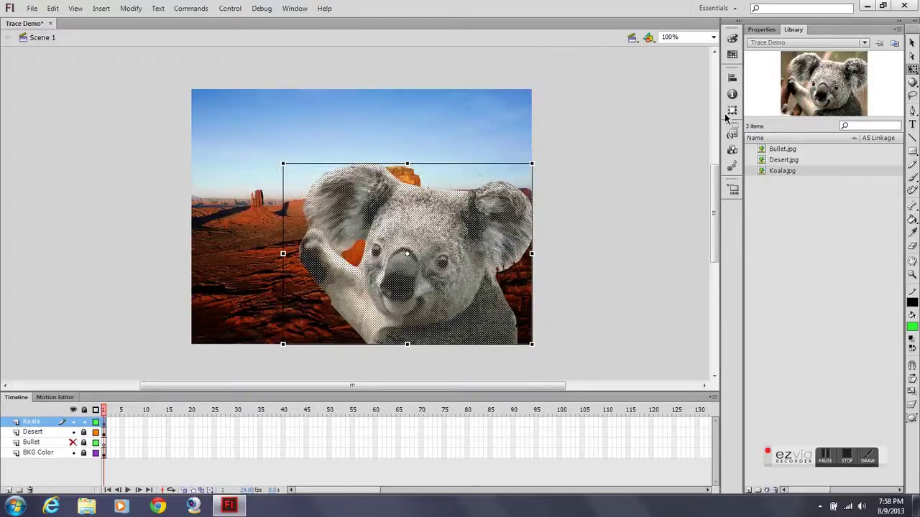
pyautogui.press('v')
pyautogui.click(572, 126)
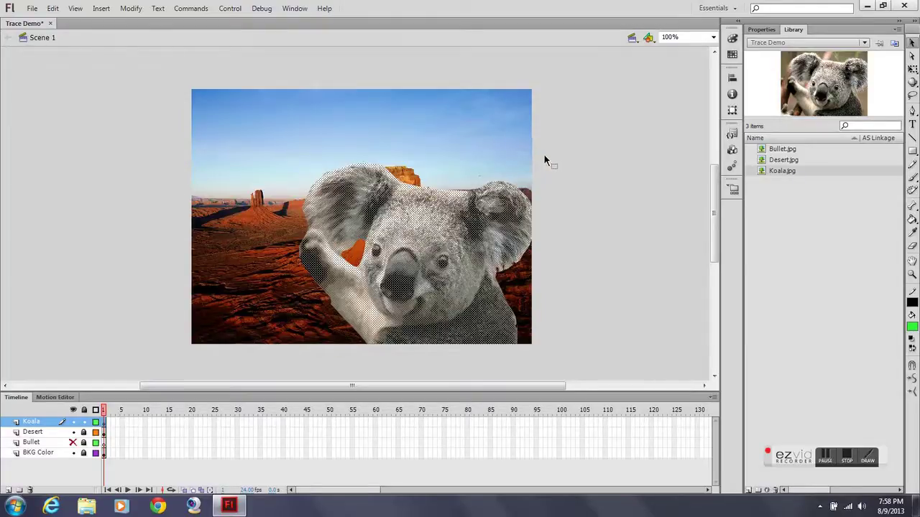
# - Test the movie as an SWF, view the koala-over-desert preview, then close the player
pyautogui.click(404, 296)
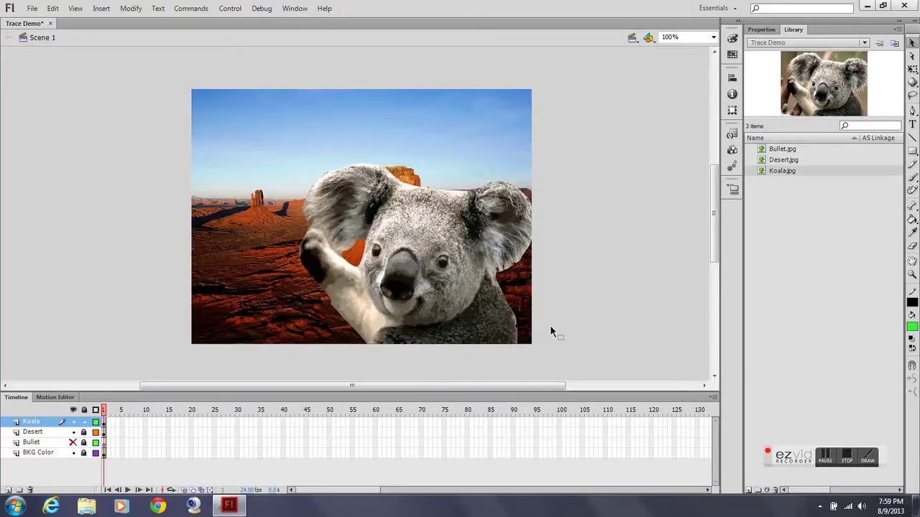
pyautogui.hotkey('ctrl', 'Return')
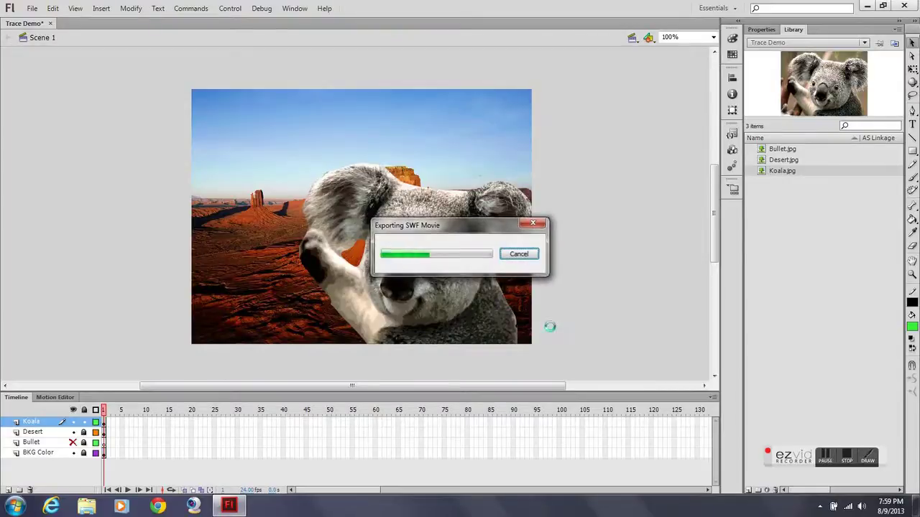
pyautogui.moveTo(509, 120); pyautogui.dragTo(458, 88)
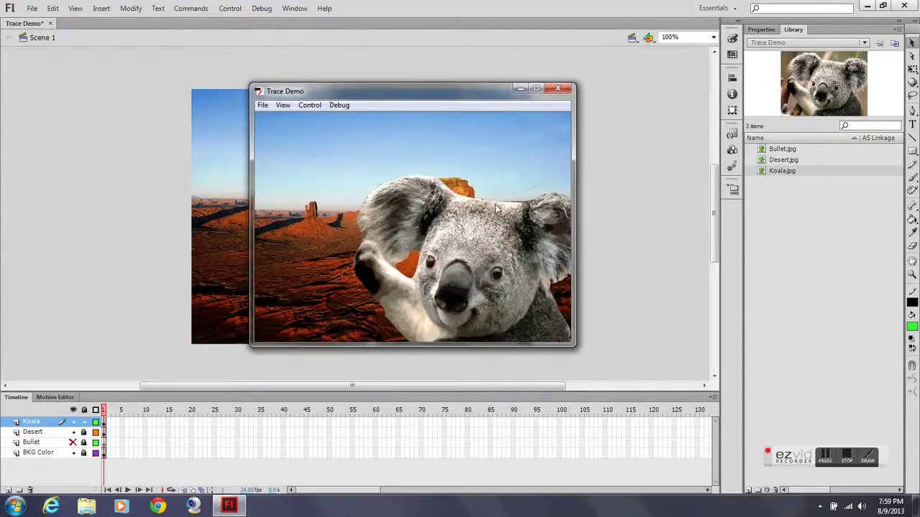
pyautogui.click(564, 88)
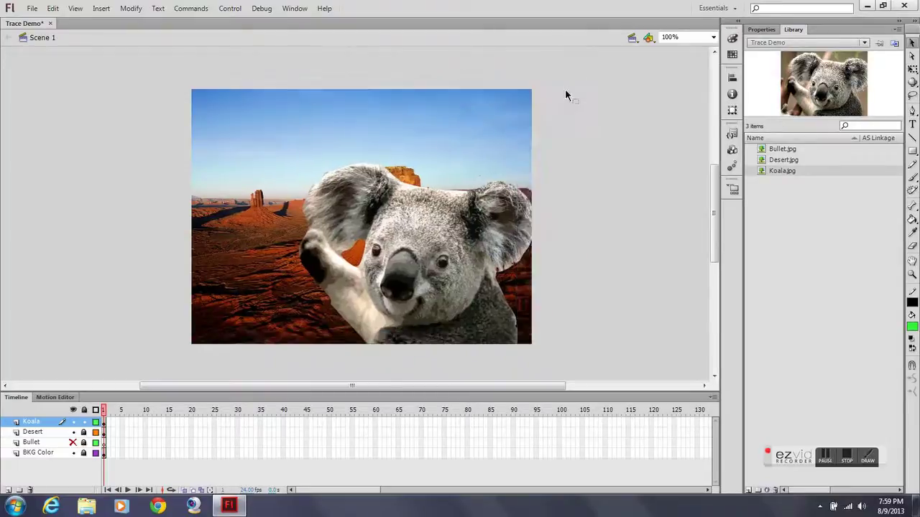